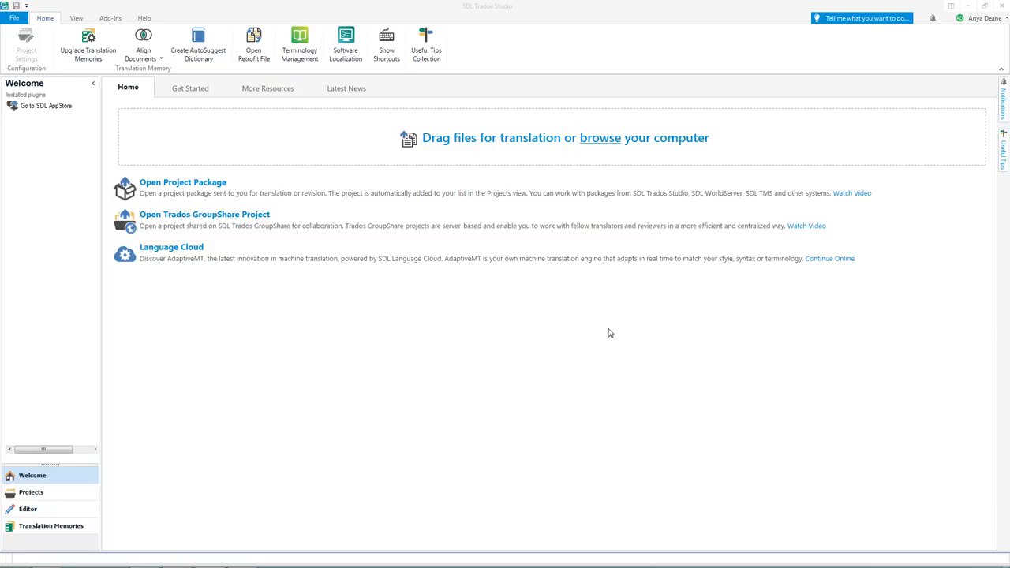
Display the useful tips for the Welcome view and for the Projects view.
left_click(1004, 158)
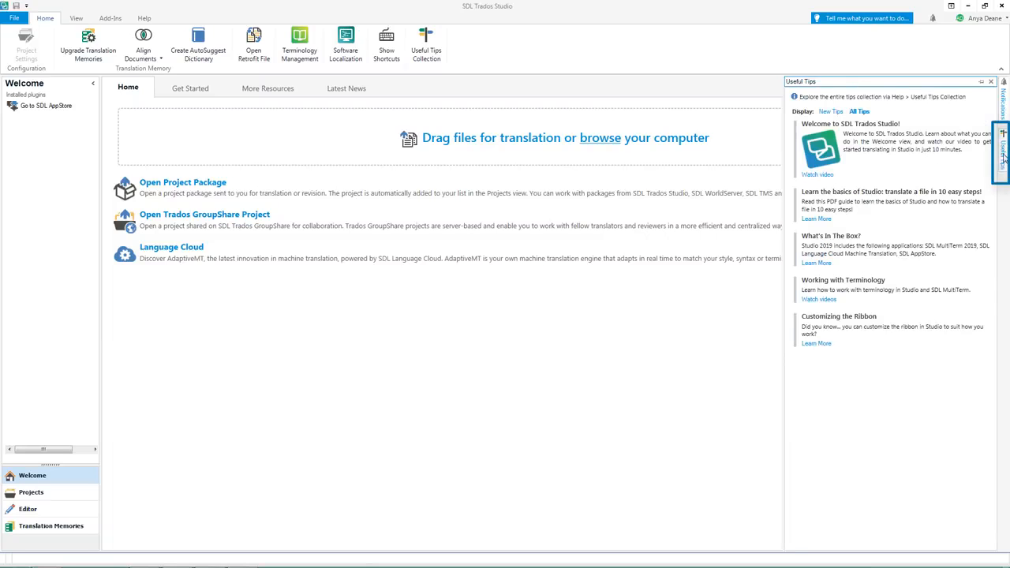
left_click(68, 492)
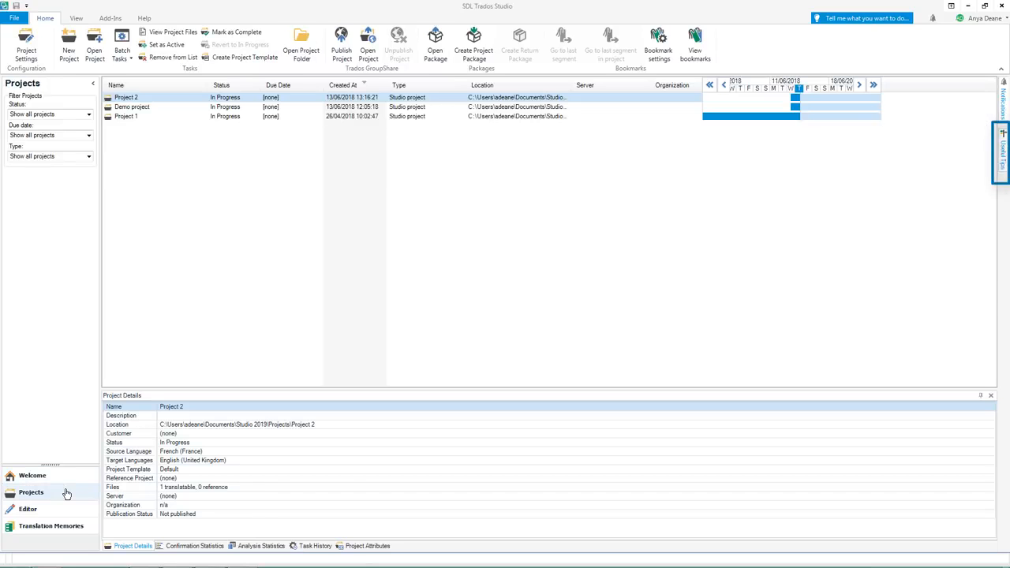
left_click(1003, 156)
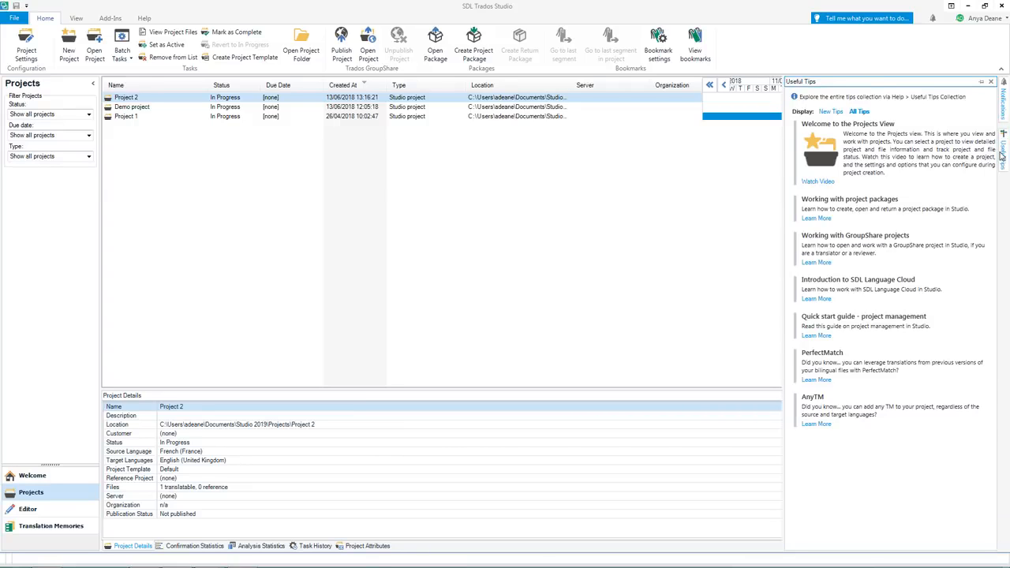
Open the complete Useful Tips Collection, look through its topics and close it.
left_click(145, 18)
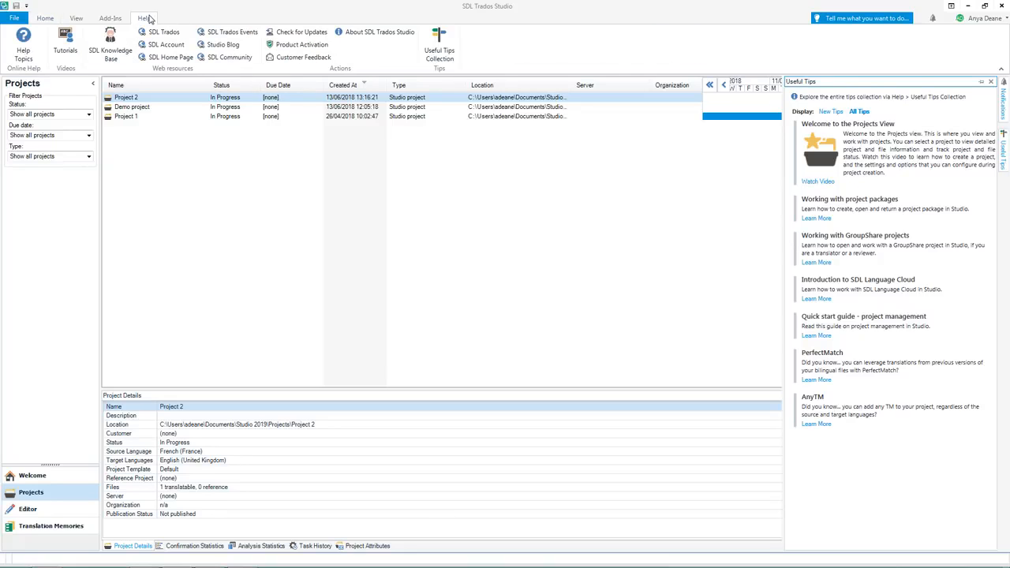
left_click(434, 50)
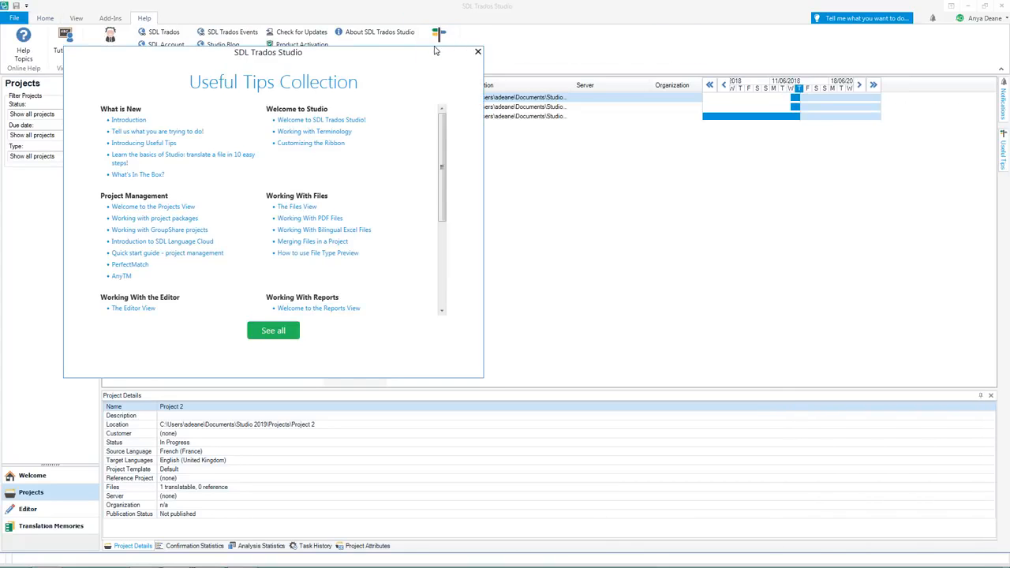
mouse_move(442, 130)
left_mouse_down()
mouse_move(443, 226)
mouse_move(452, 118)
left_mouse_up()
left_click(478, 53)
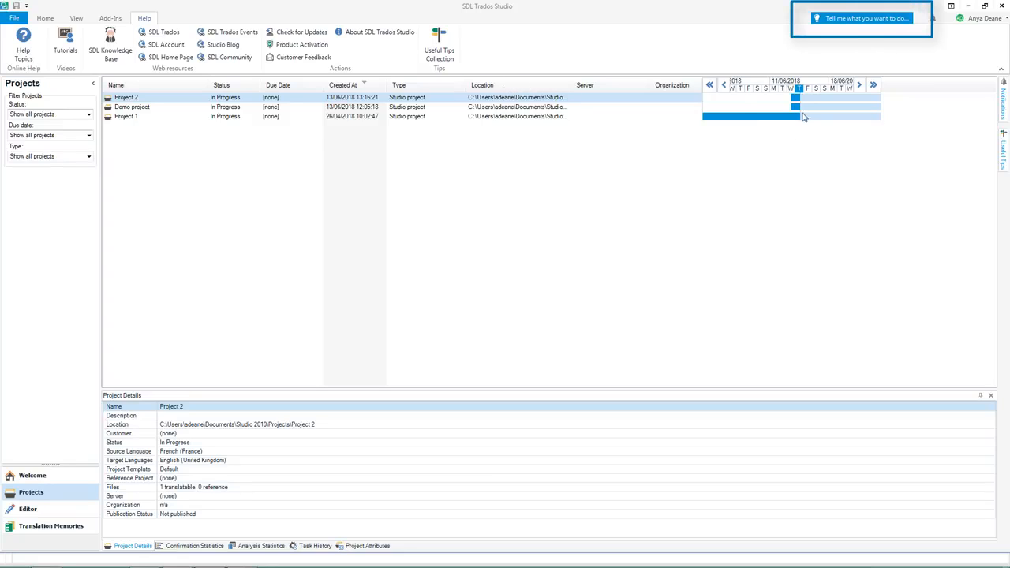
Look up "translation memory" with Tell Me, view the translation memory Search options for all language pairs, and close the options.
left_click(830, 21)
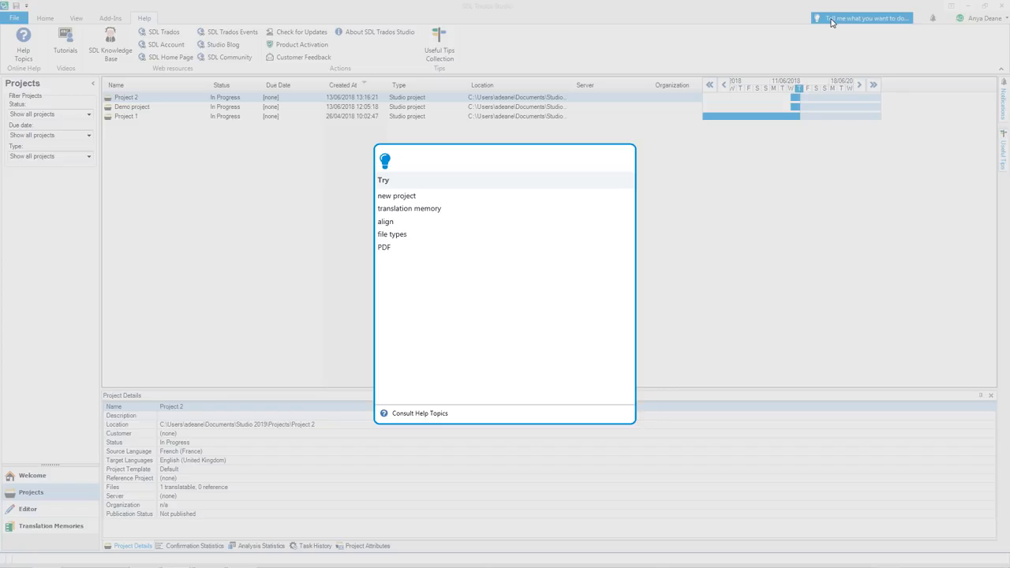
type("transla")
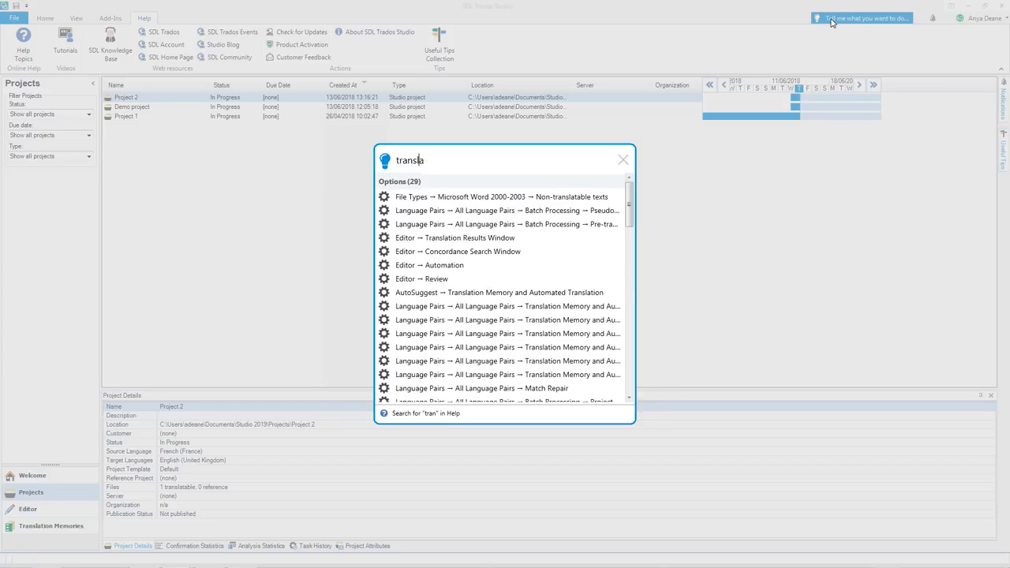
type("tion memory")
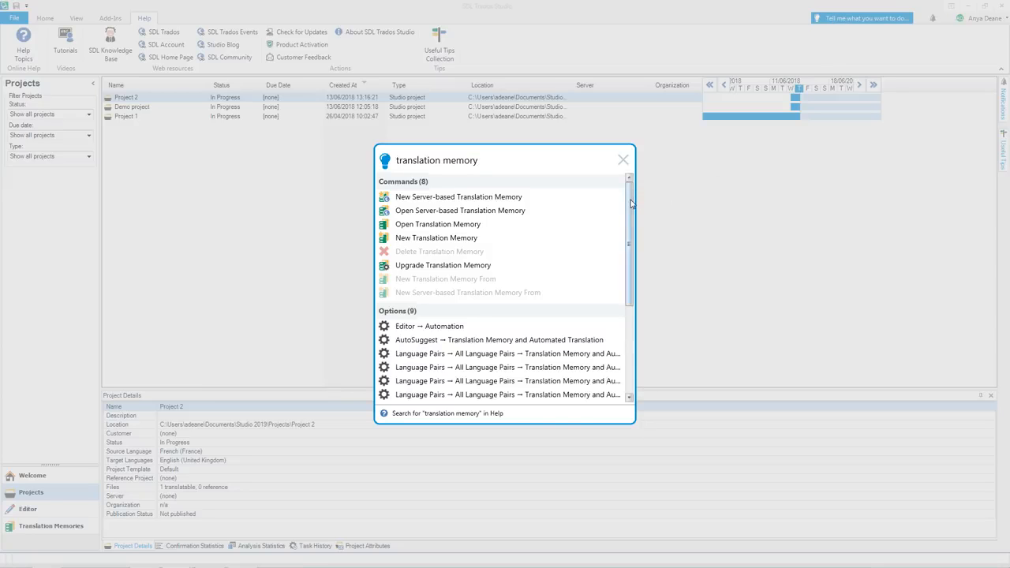
left_click_drag(630, 203, 646, 226)
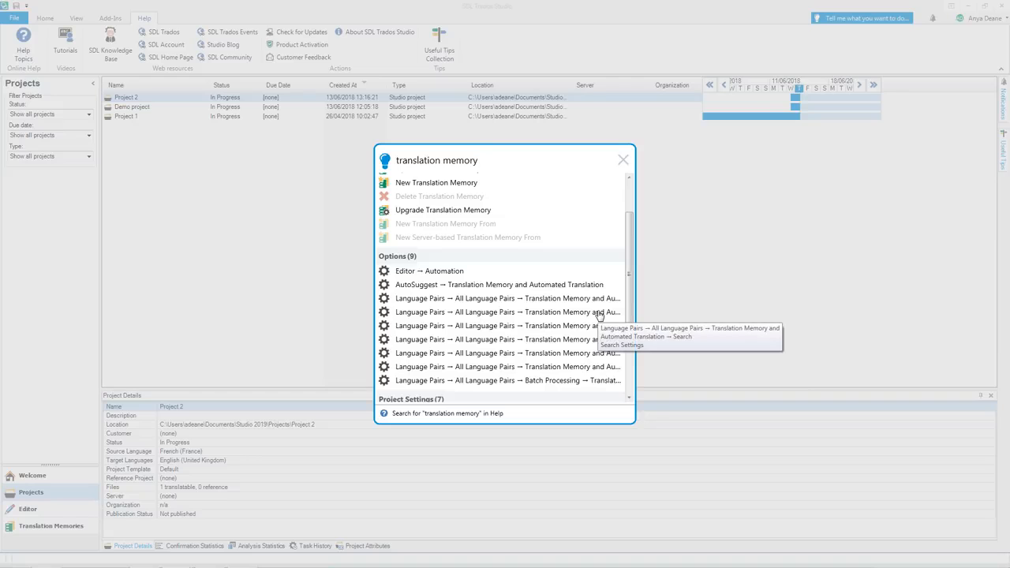
key("Escape")
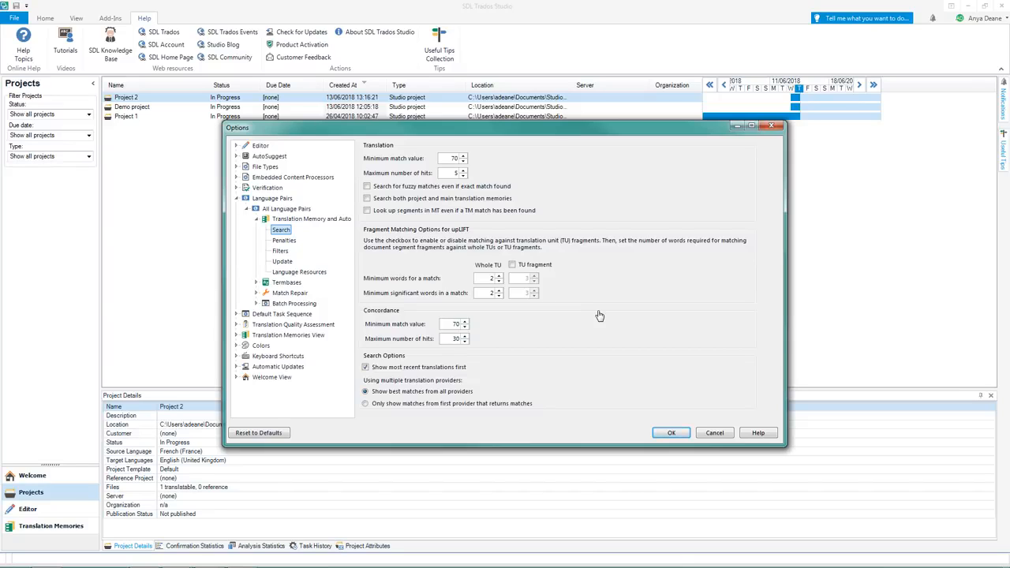
left_click(667, 432)
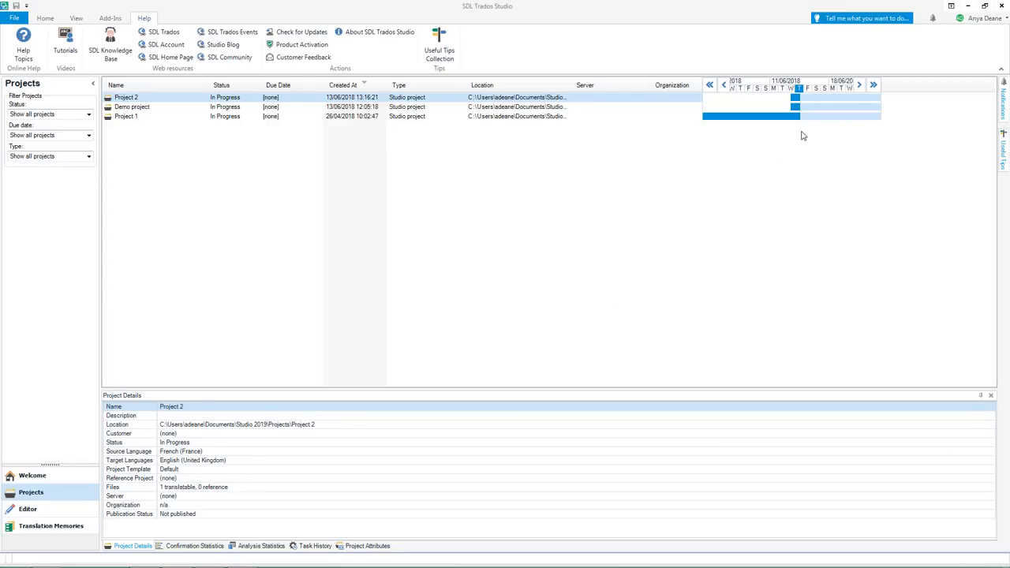
Start a new project by looking up "new project" with Tell Me, and name it Demo 2.
left_click(835, 19)
type("new project")
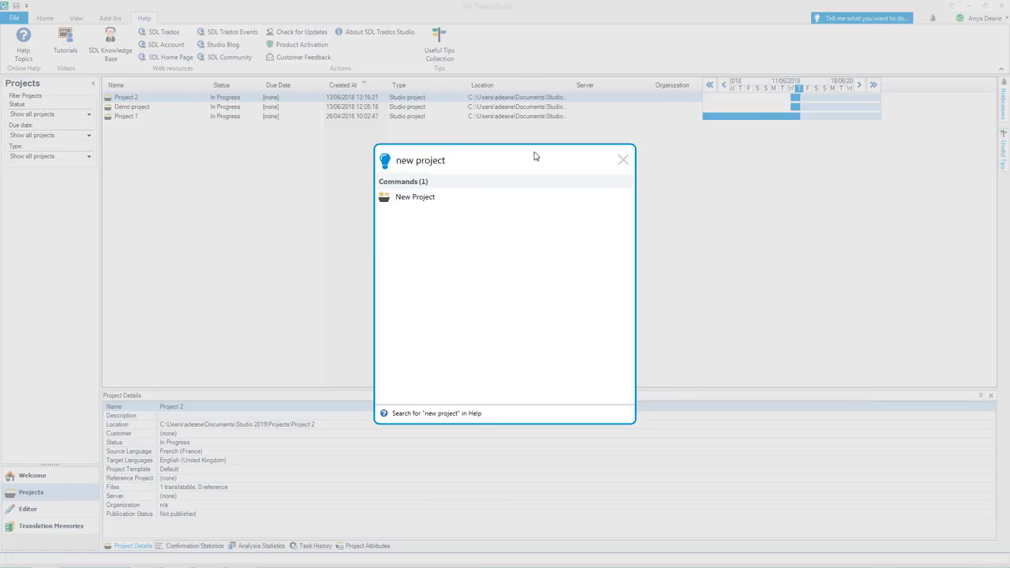
left_click(444, 198)
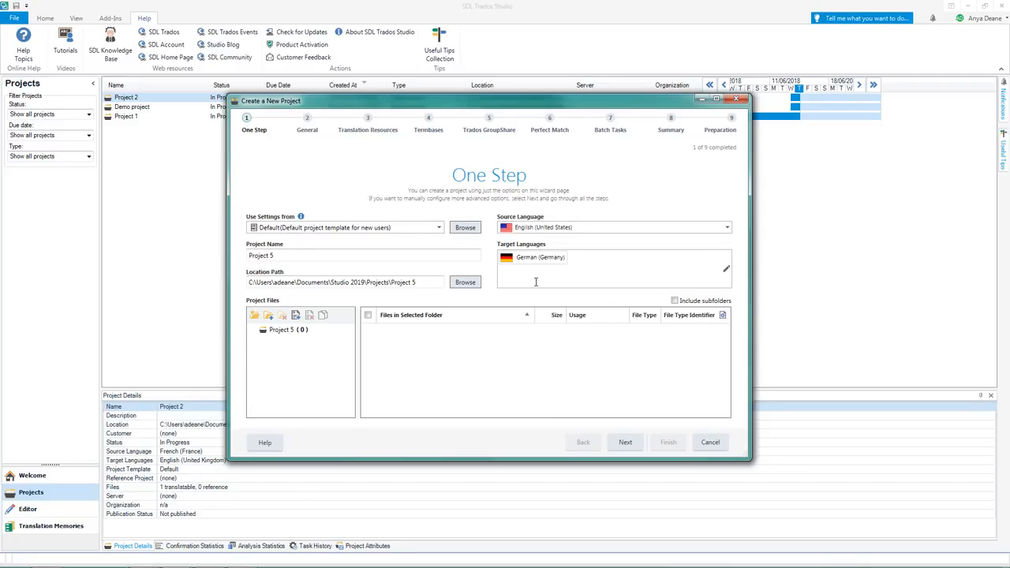
left_click(409, 256)
left_click_drag(285, 254, 229, 257)
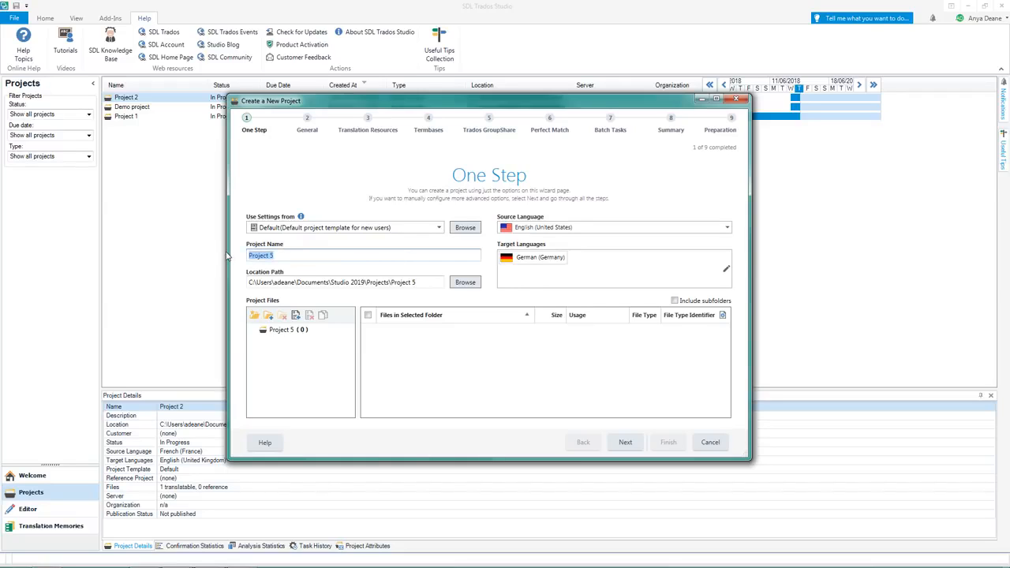
type("Demo 2")
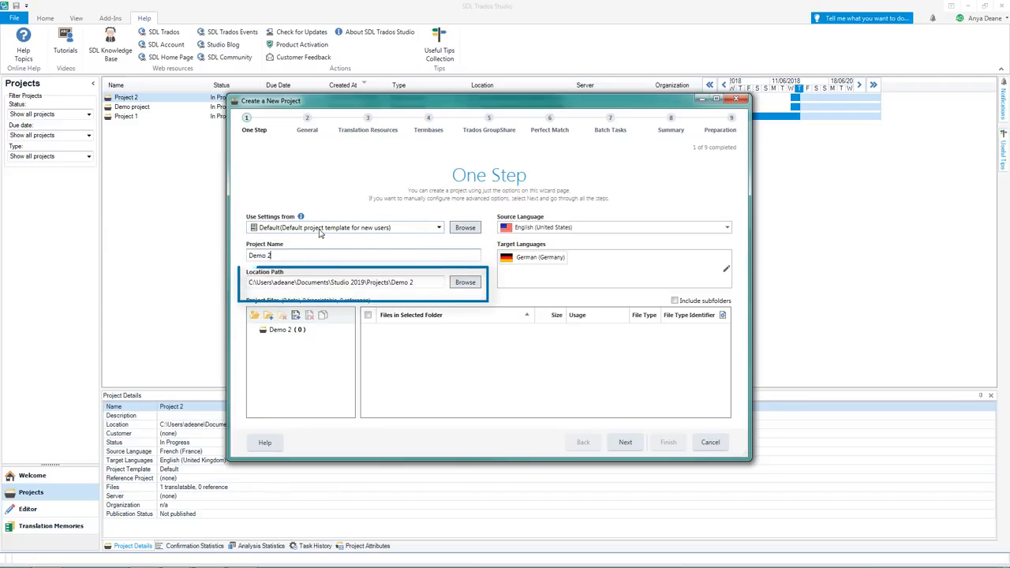
Base the Demo 2 project's settings on the project template "Template sample".
left_click(320, 230)
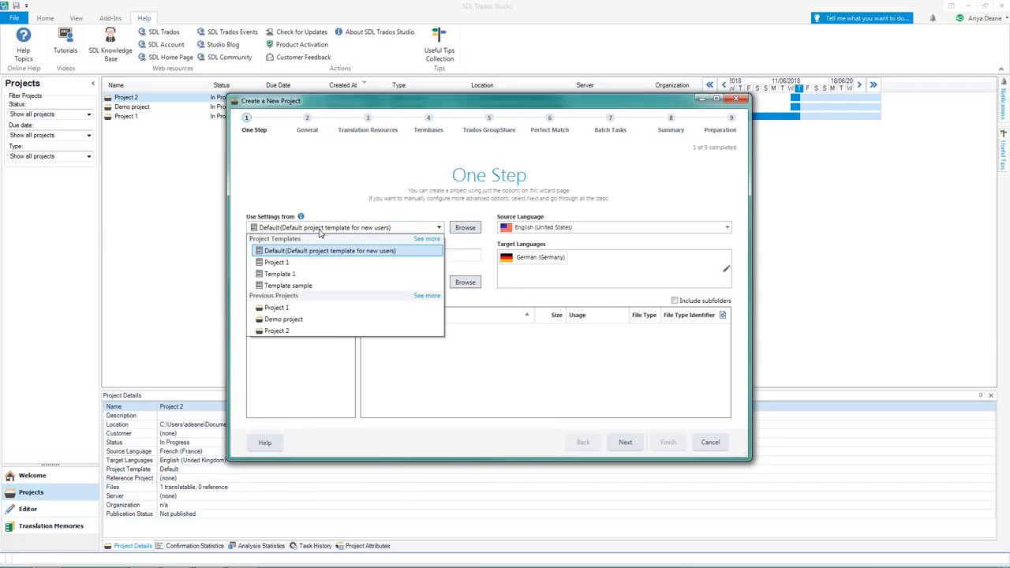
left_click(332, 287)
left_click(549, 327)
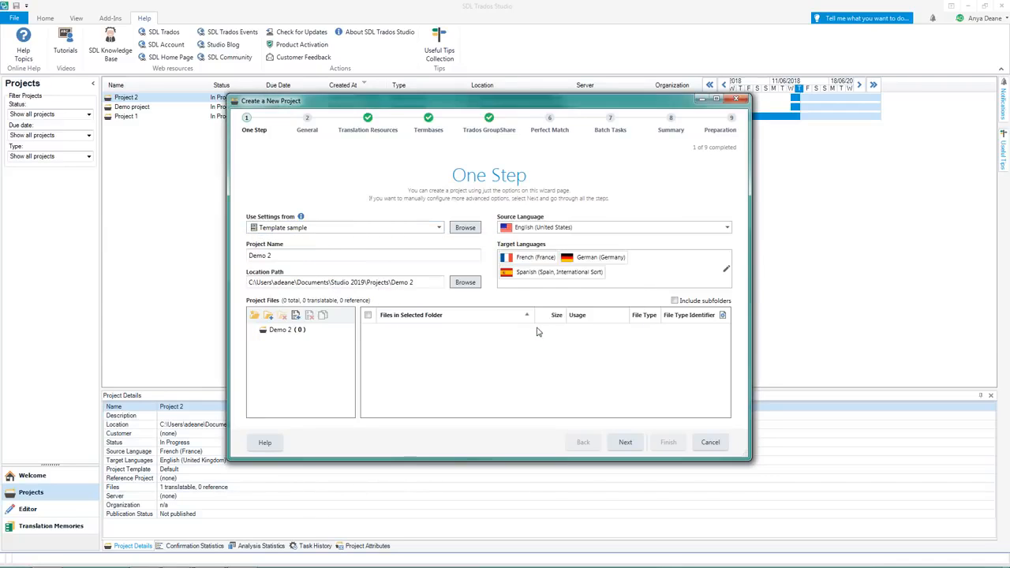
Add SamplePhotoPrinter.doc and SamplePresentation.pptx to the project files and finish creating the project.
left_click(296, 316)
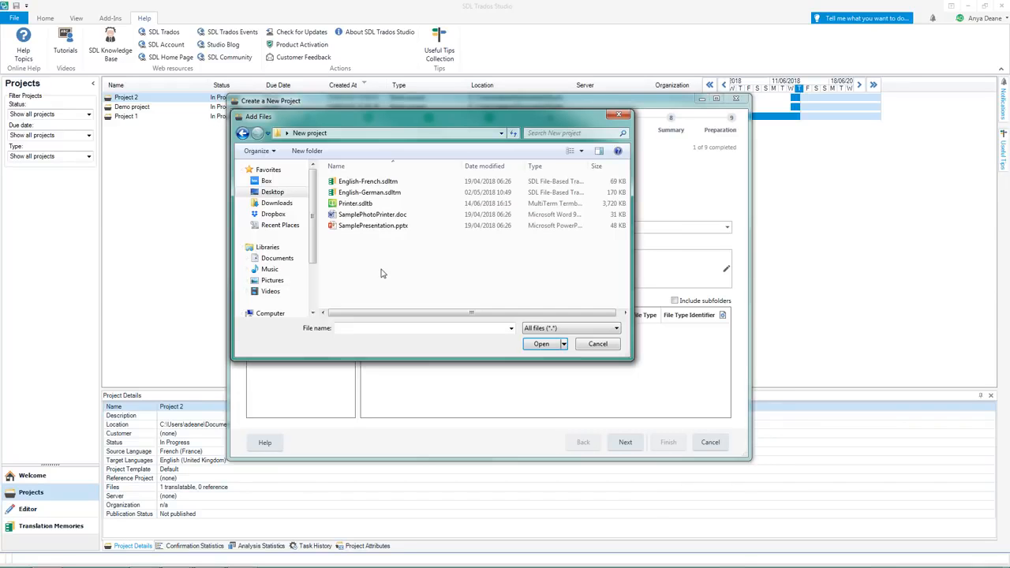
left_click(379, 227)
left_click(377, 217, "ctrl")
left_click(541, 344)
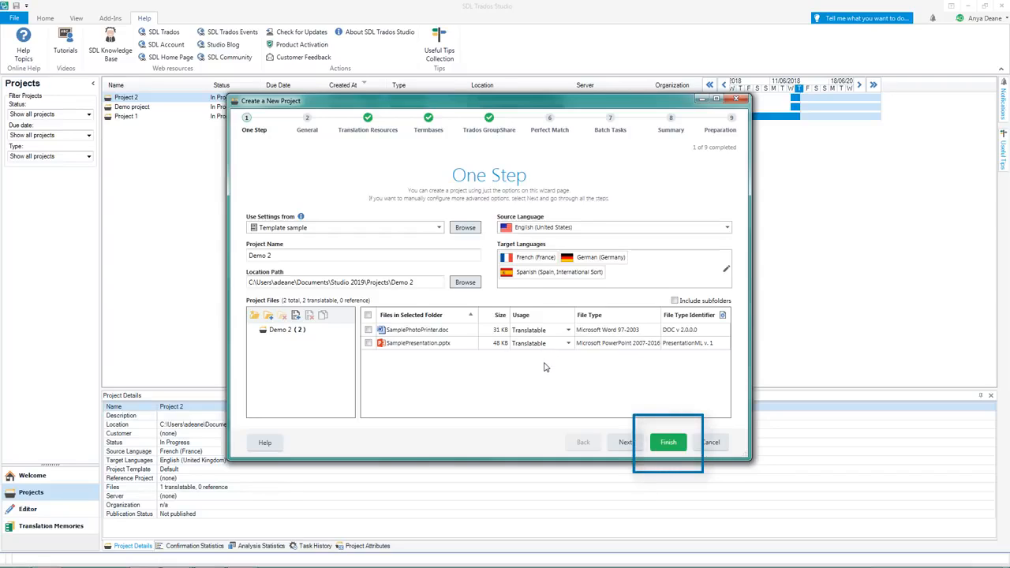
left_click(668, 442)
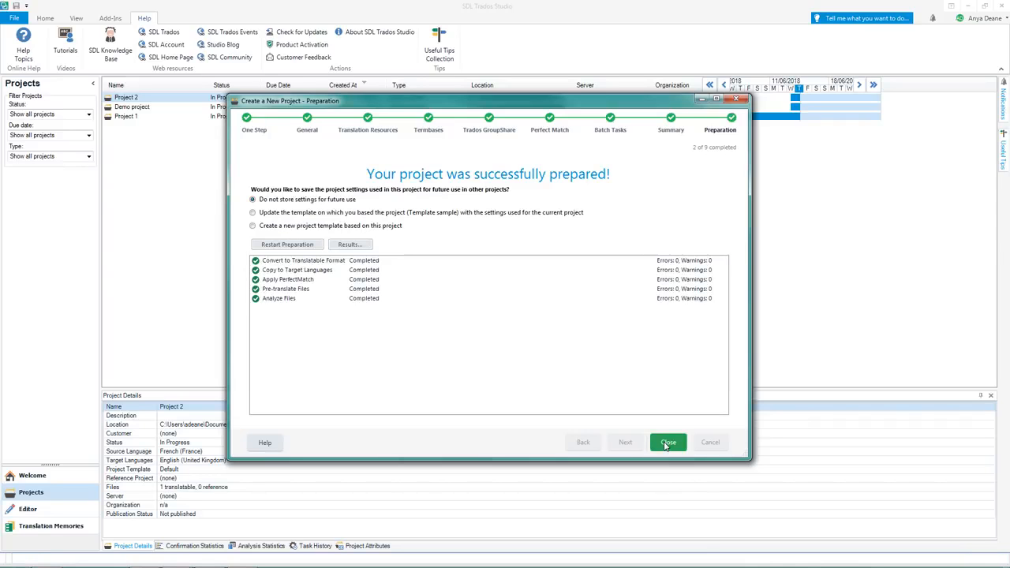
left_click(667, 443)
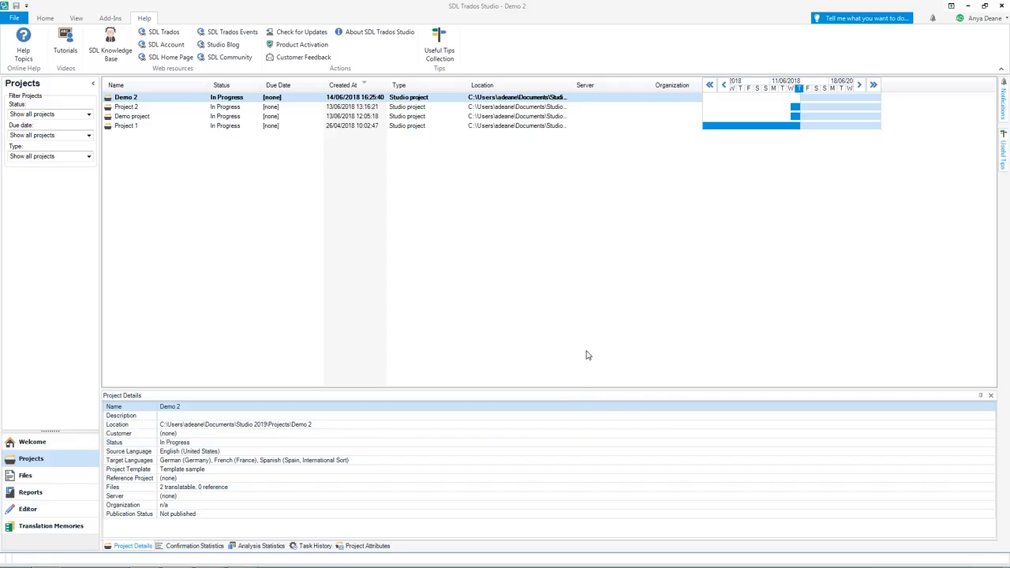
left_click(45, 17)
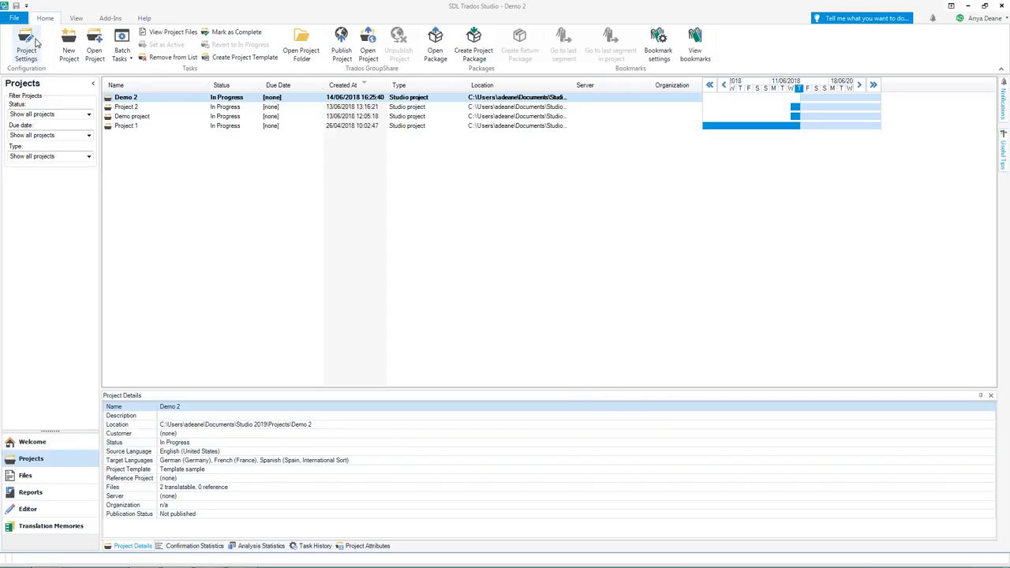
left_click(70, 46)
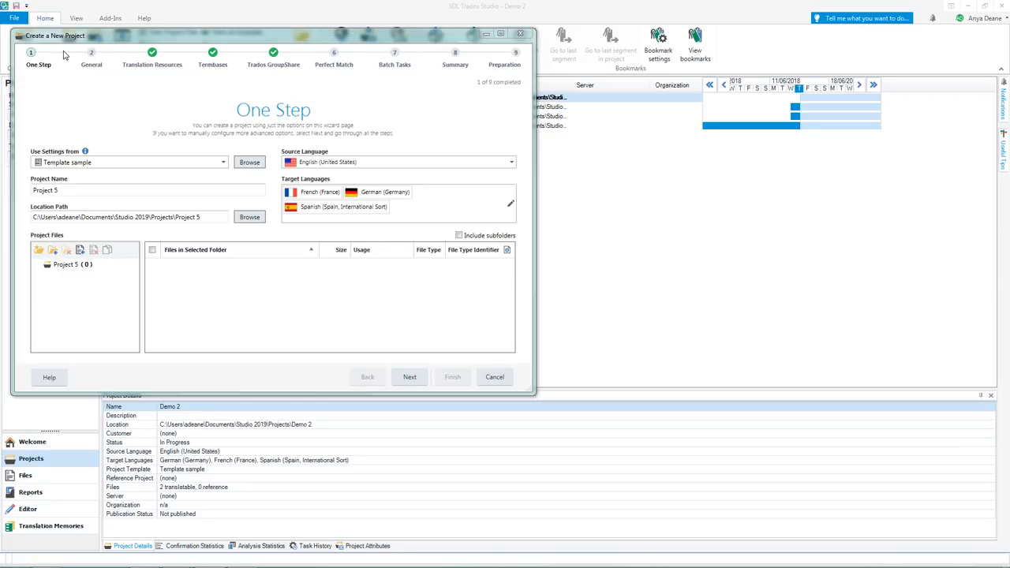
left_click(80, 250)
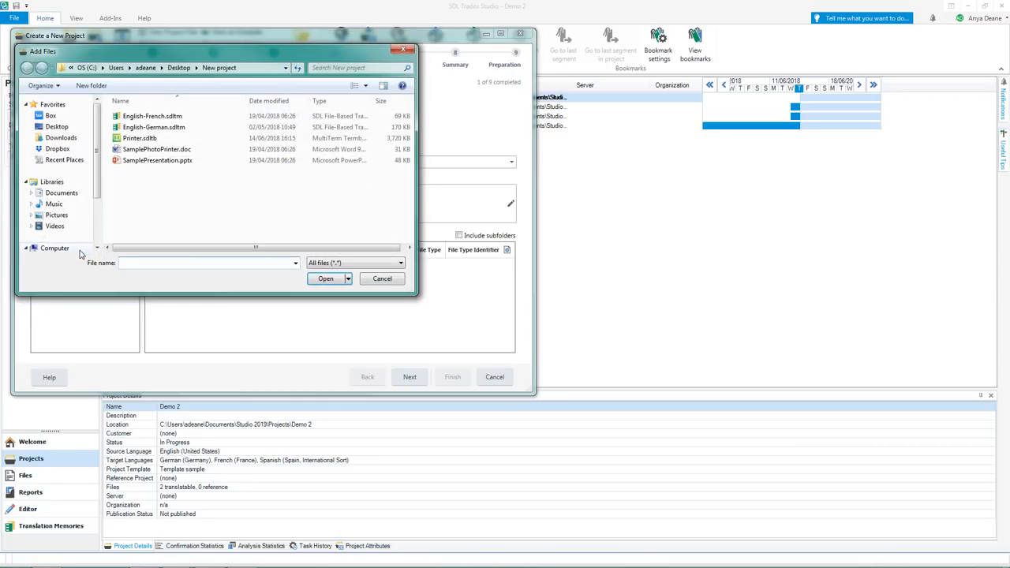
left_click(177, 150)
left_click(325, 279)
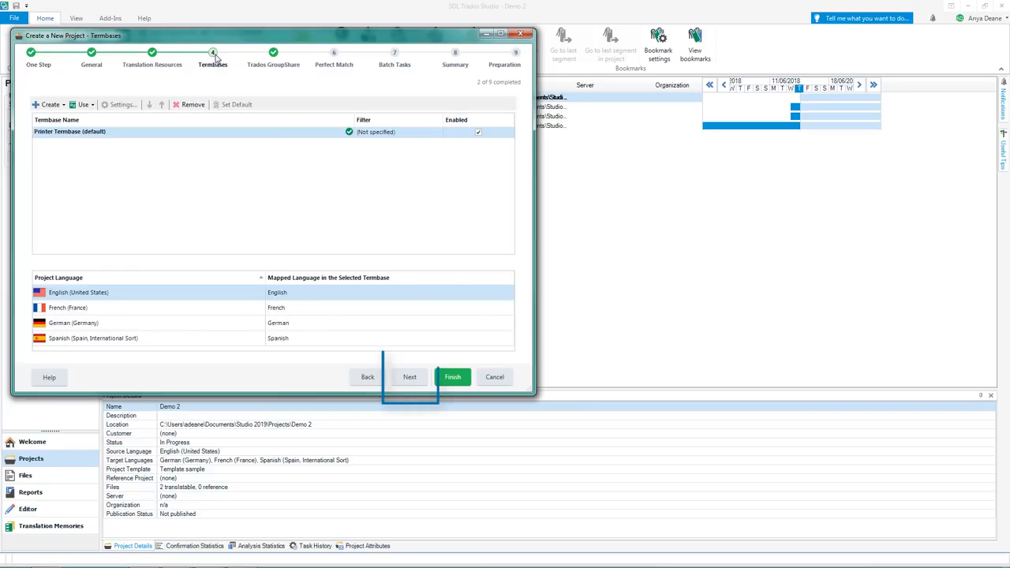
left_click(410, 377)
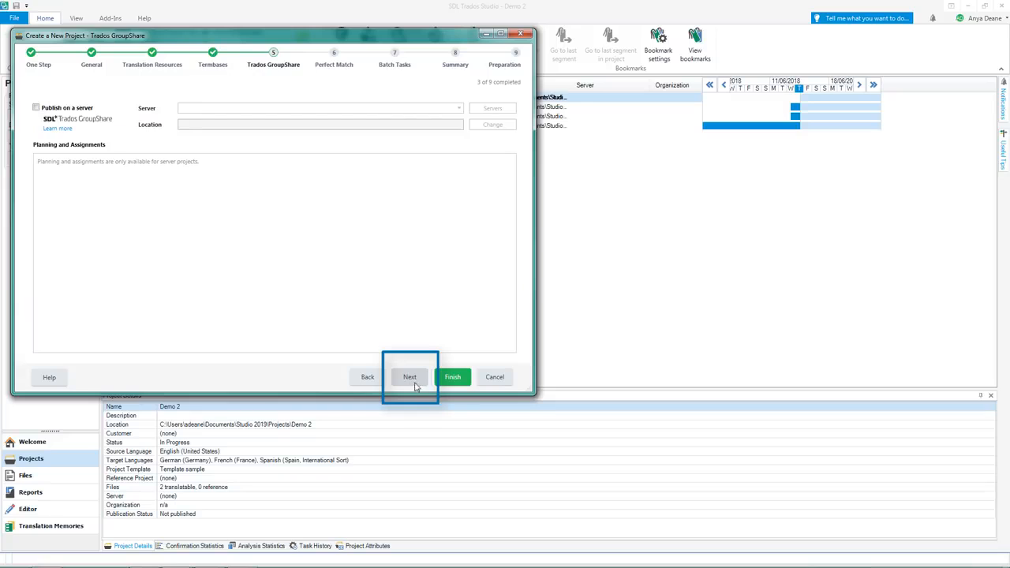
left_click(494, 379)
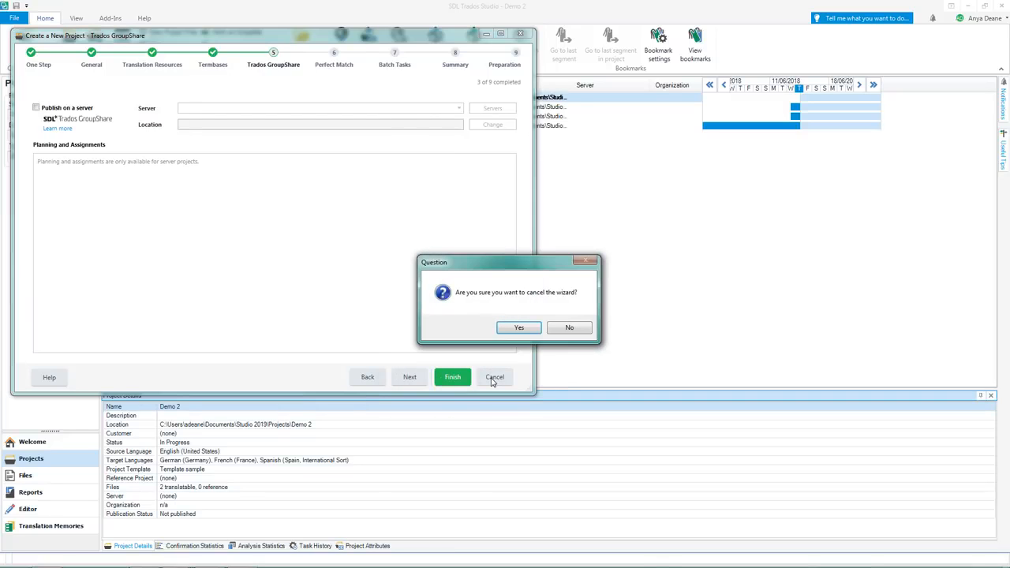
left_click(519, 329)
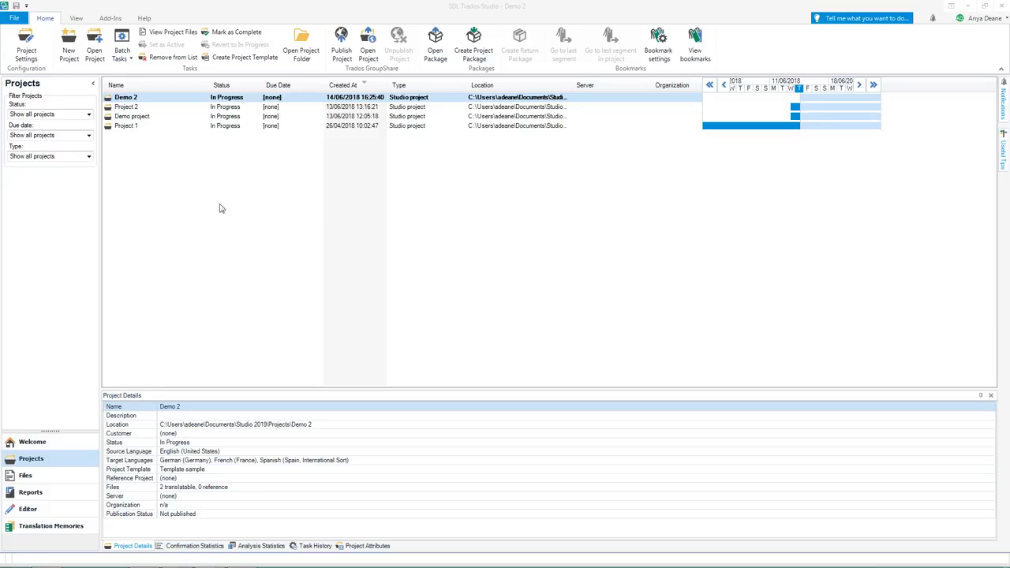
Open the Demo 2 project's files and quick-add SecondSample.docx from the desktop folder New files > New file to add.
double_click(154, 98)
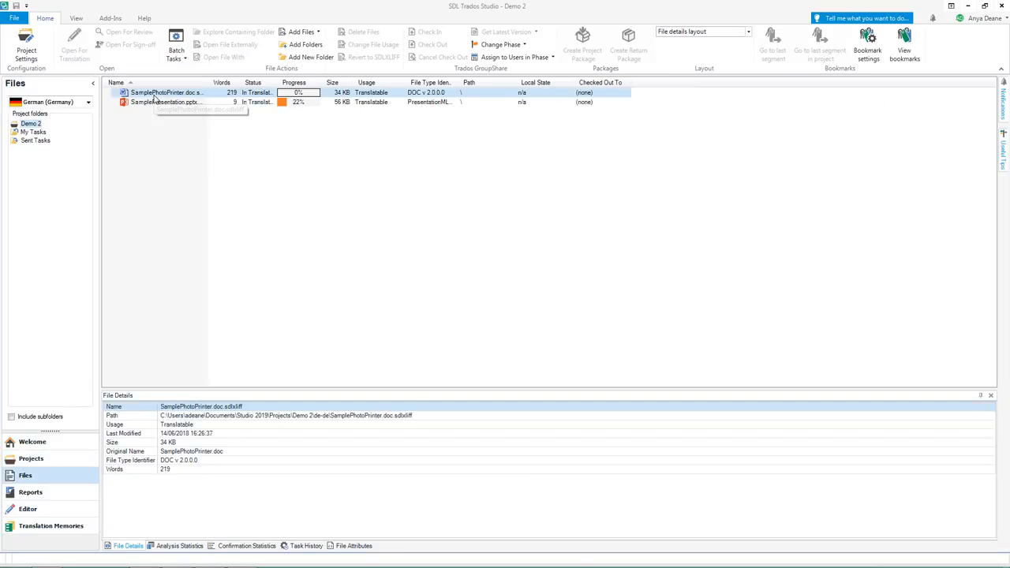
right_click(222, 127)
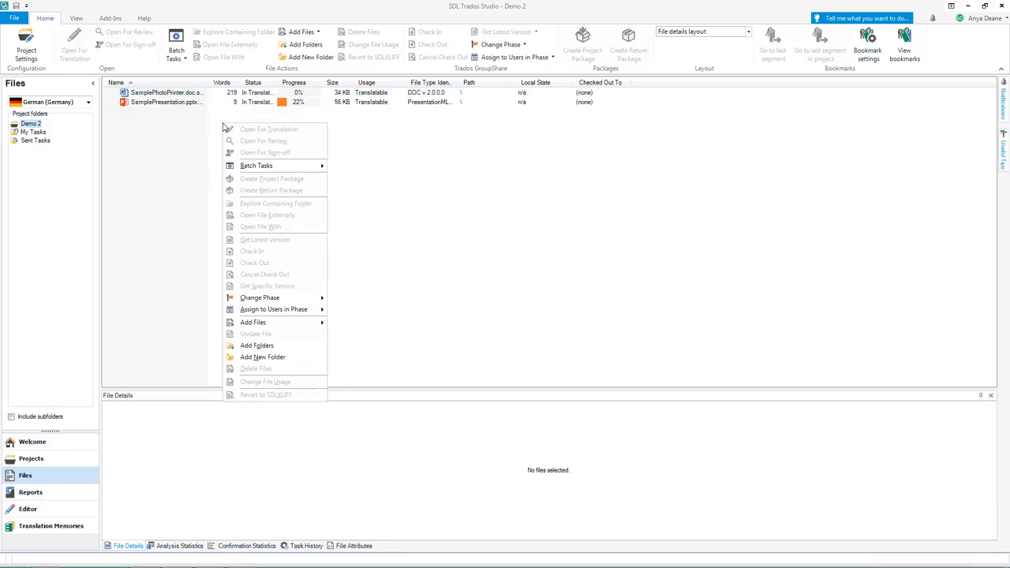
mouse_move(313, 328)
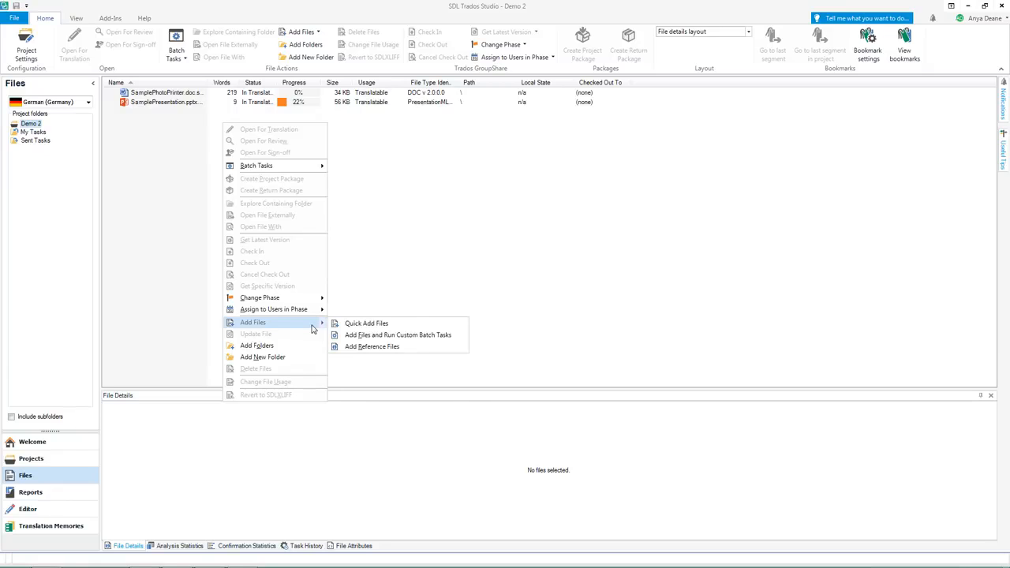
left_click(401, 325)
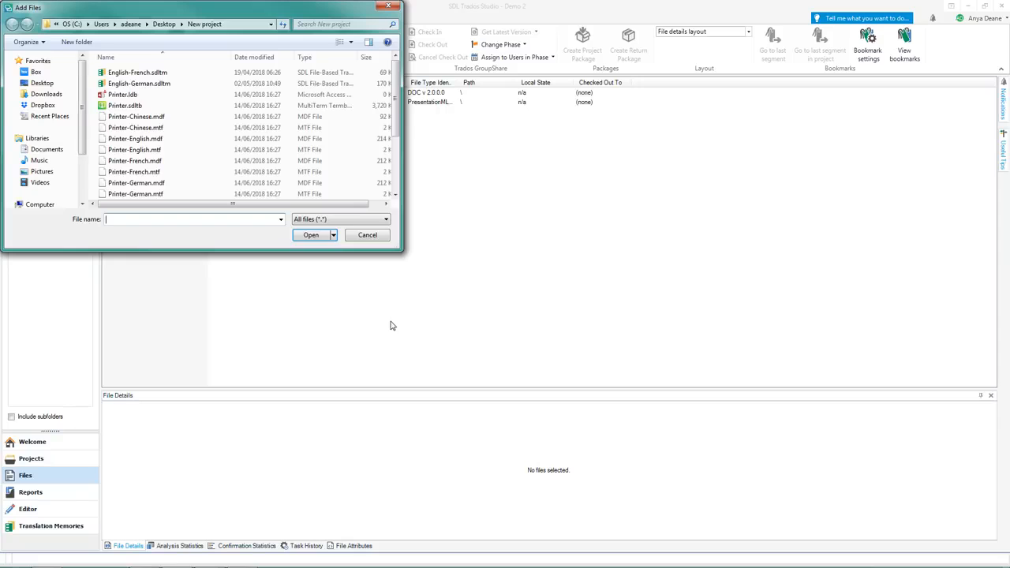
left_click(42, 84)
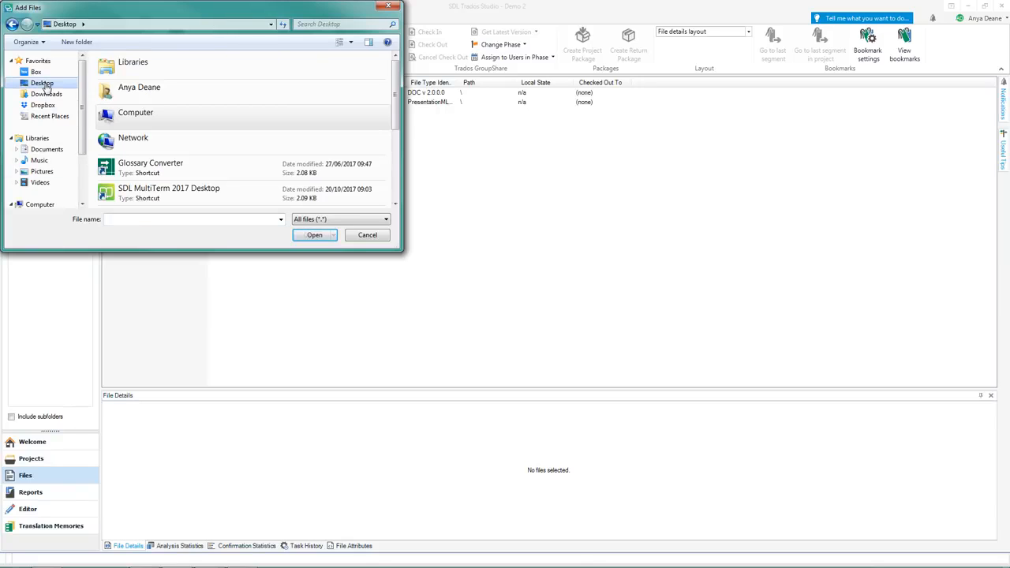
scroll(323, 150, "down", 4)
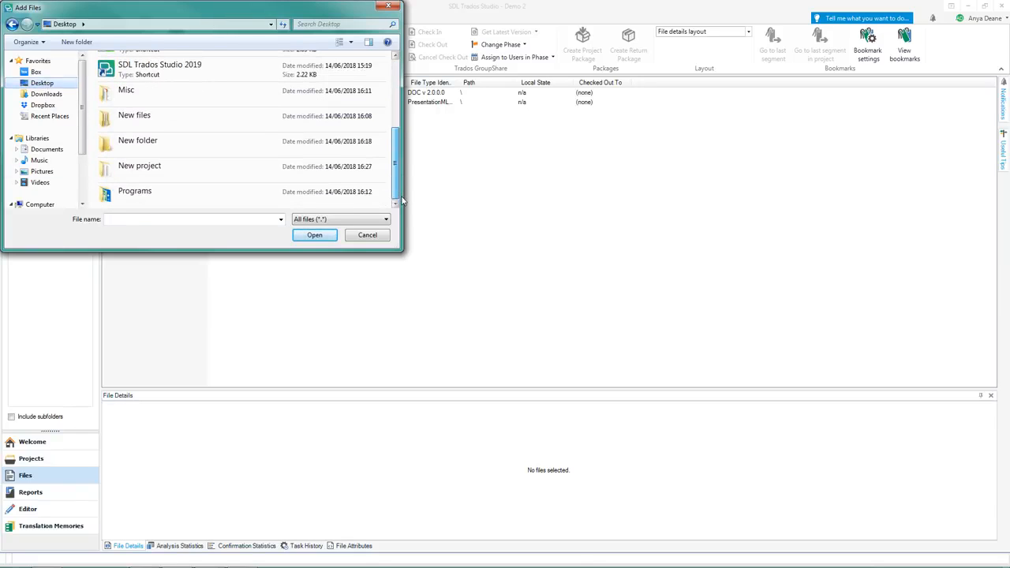
double_click(232, 122)
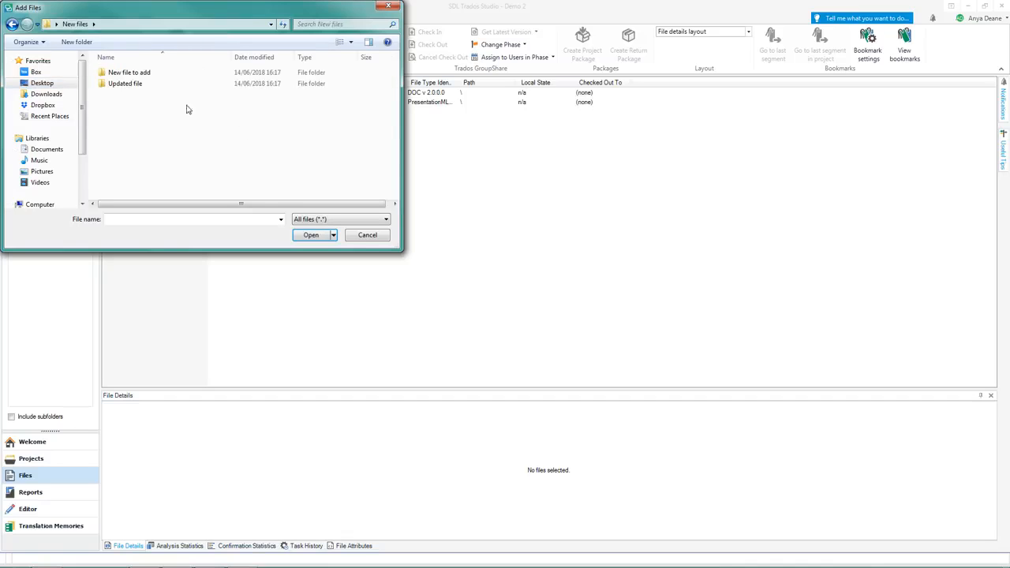
double_click(137, 73)
left_click(142, 73)
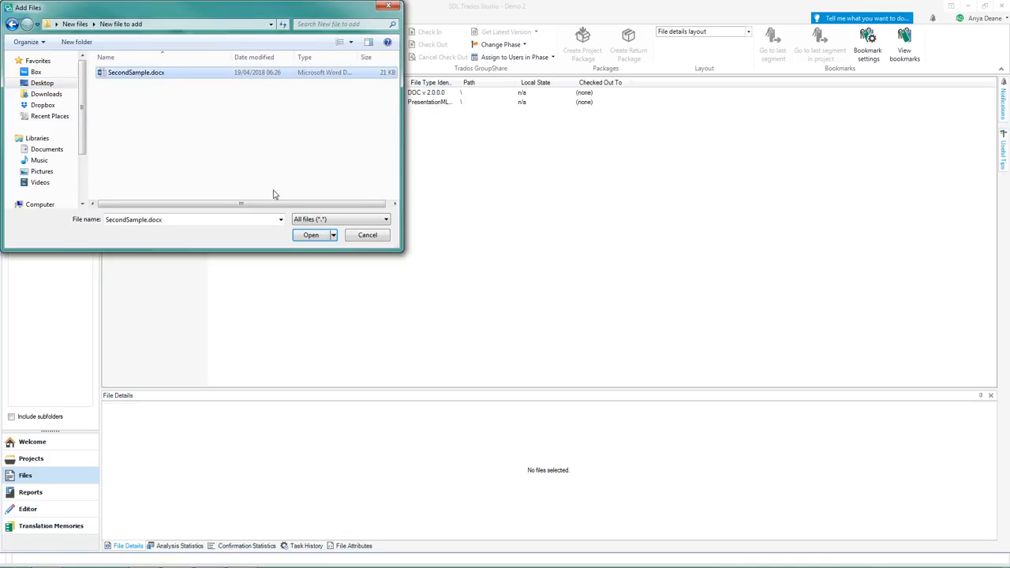
left_click(307, 235)
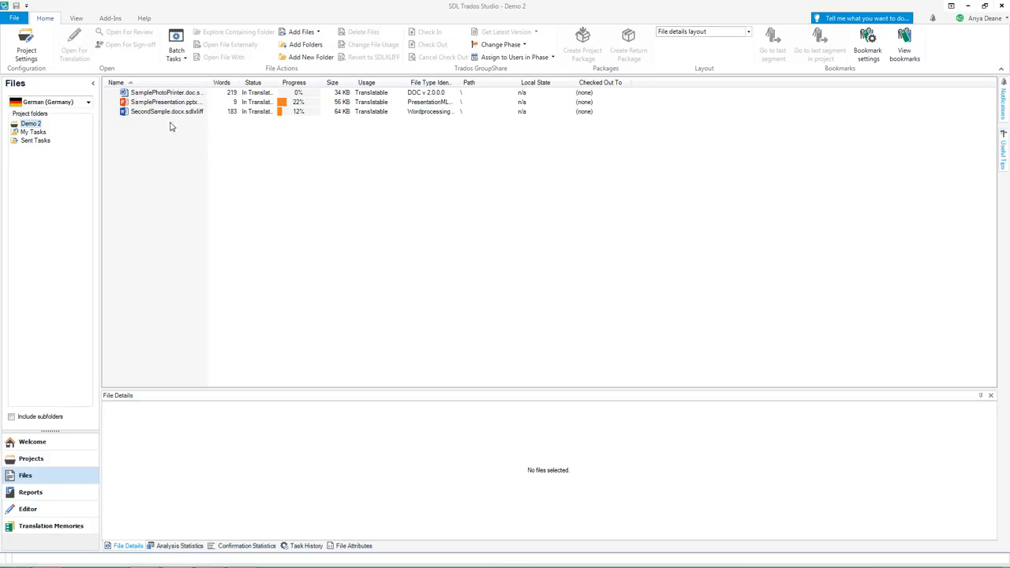
right_click(243, 137)
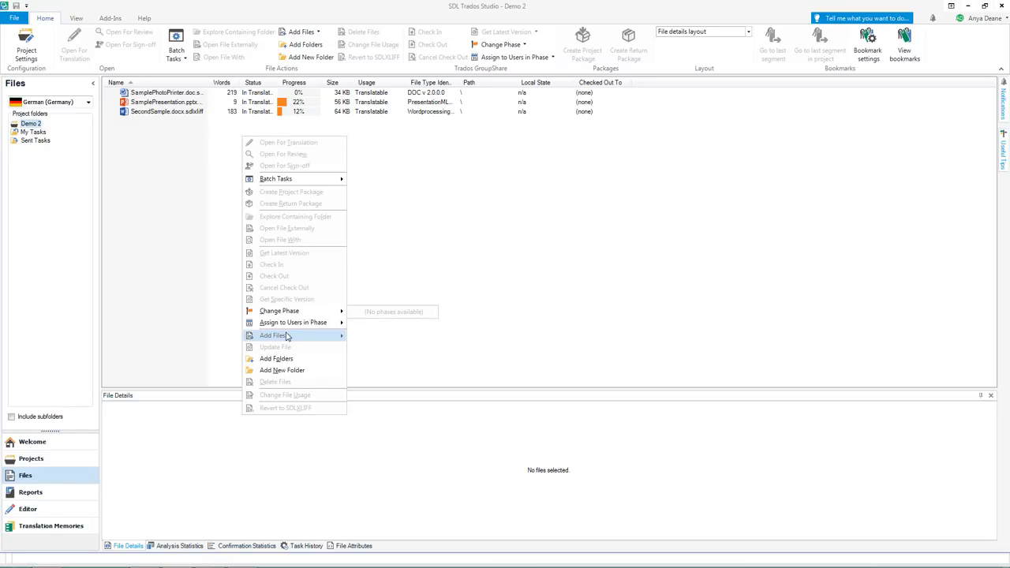
mouse_move(285, 336)
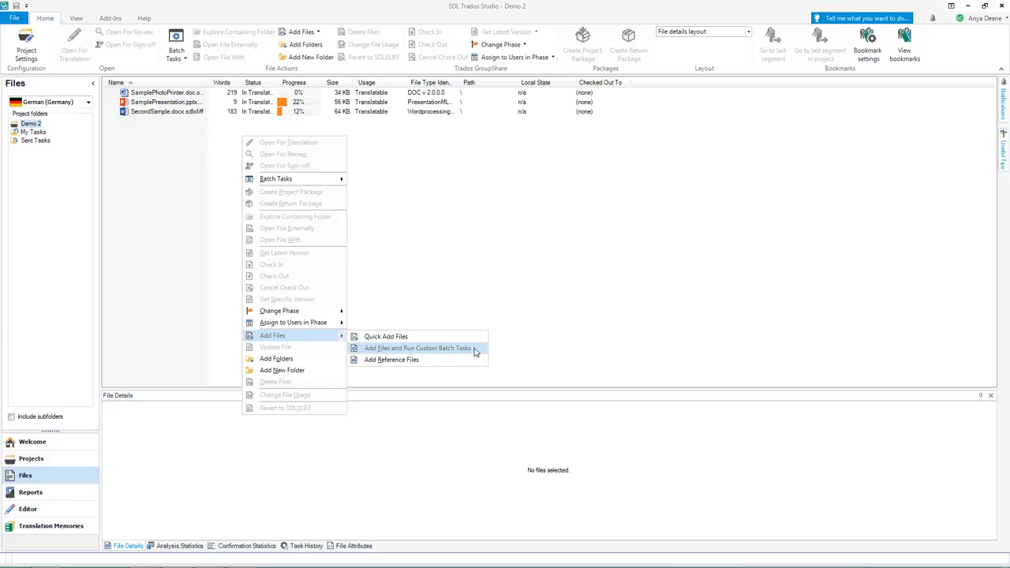
left_click(440, 237)
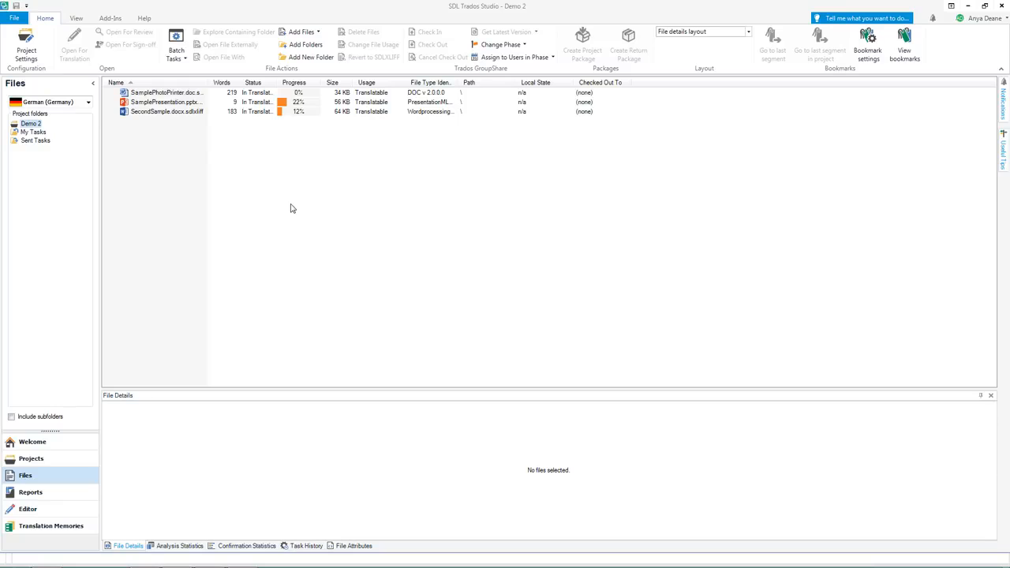
Update SamplePhotoPrinter.doc in the project with SamplePhotoPrinter_v2.doc from the Updated file folder.
right_click(142, 93)
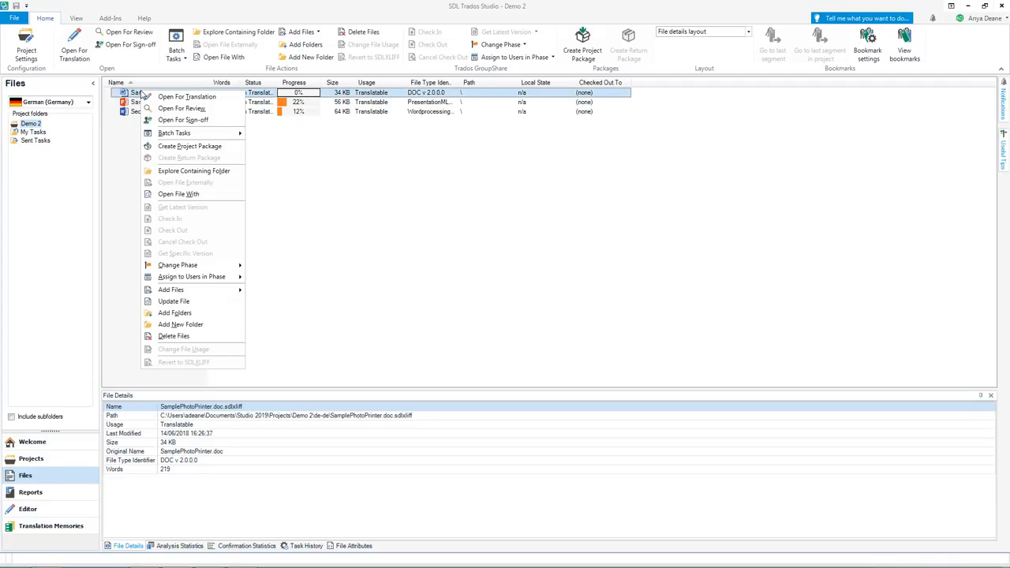
left_click(214, 304)
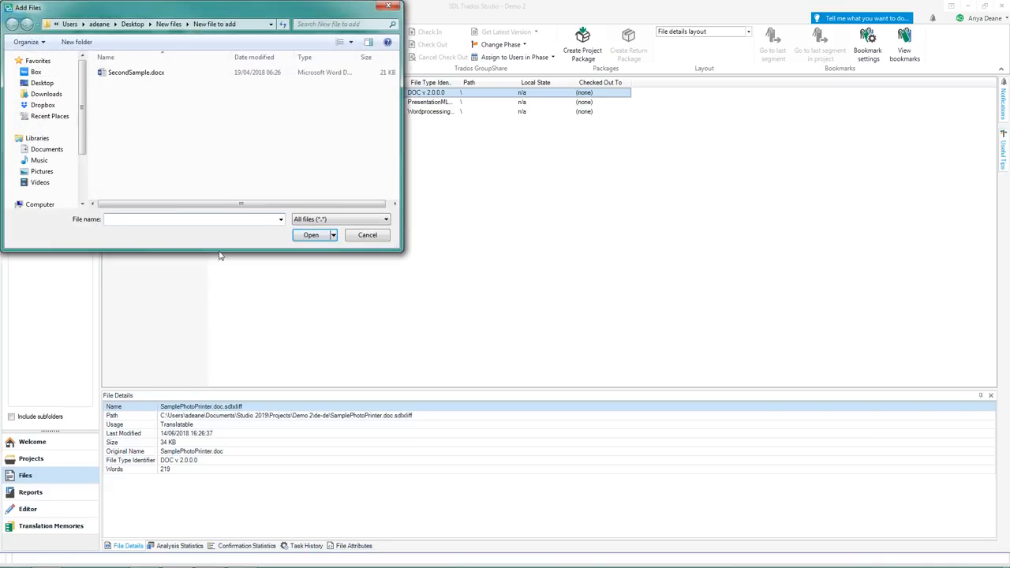
left_click(168, 24)
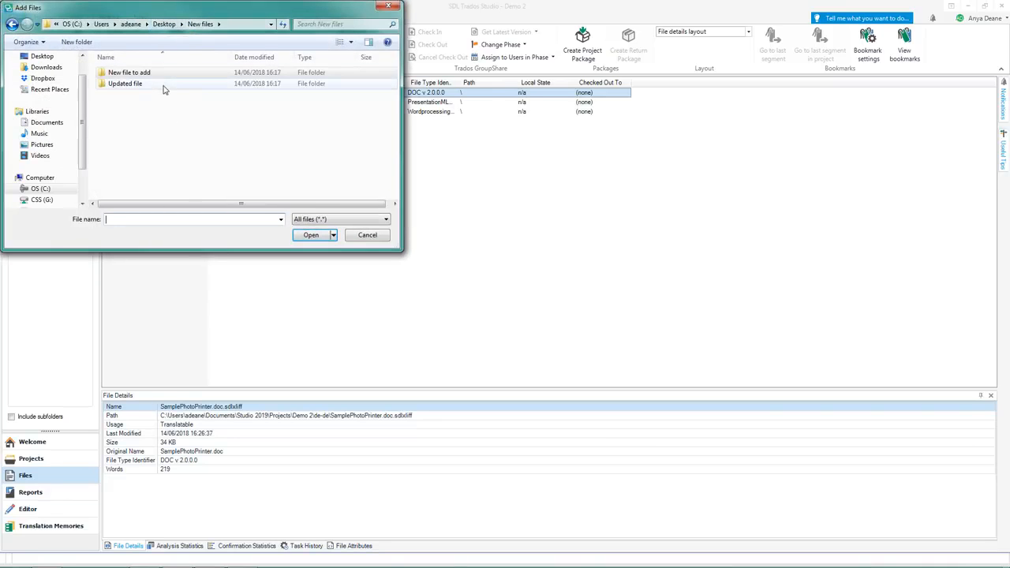
double_click(157, 84)
left_click(156, 74)
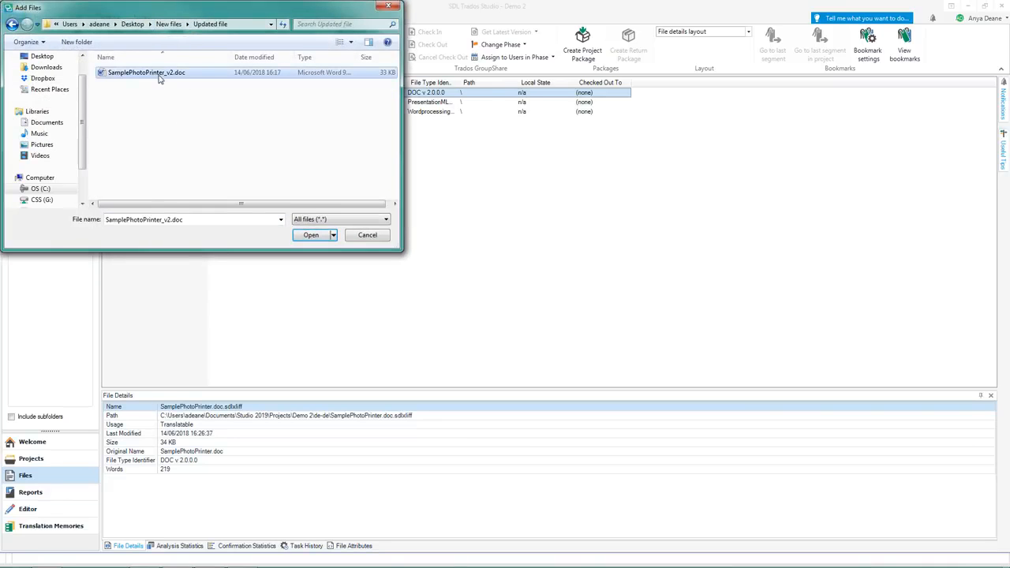
left_click(309, 235)
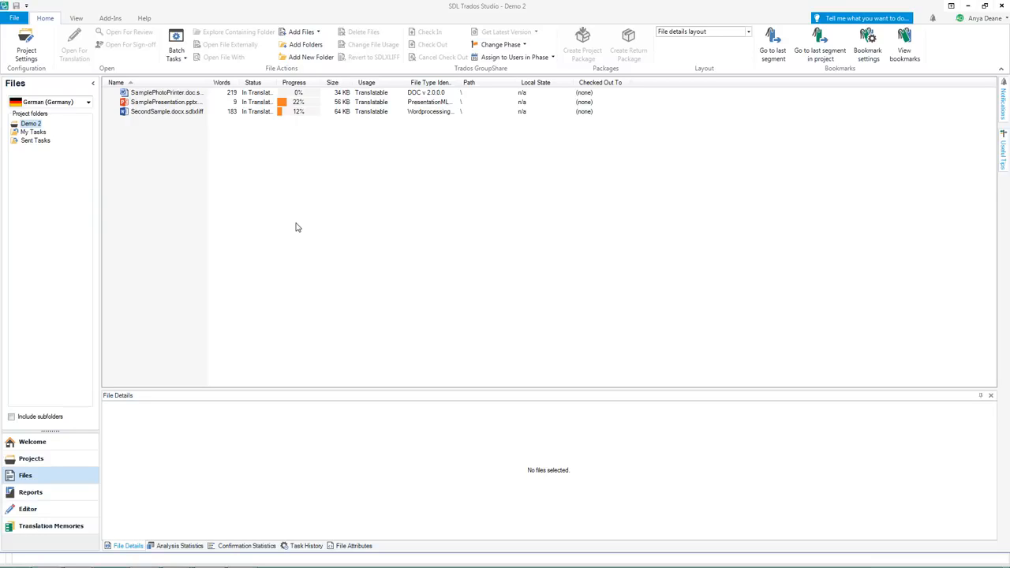
Enable the Spanish punctuation check in the project's QA Checker 3.0 verification settings for the English-Spanish language pair and save the settings.
left_click(29, 57)
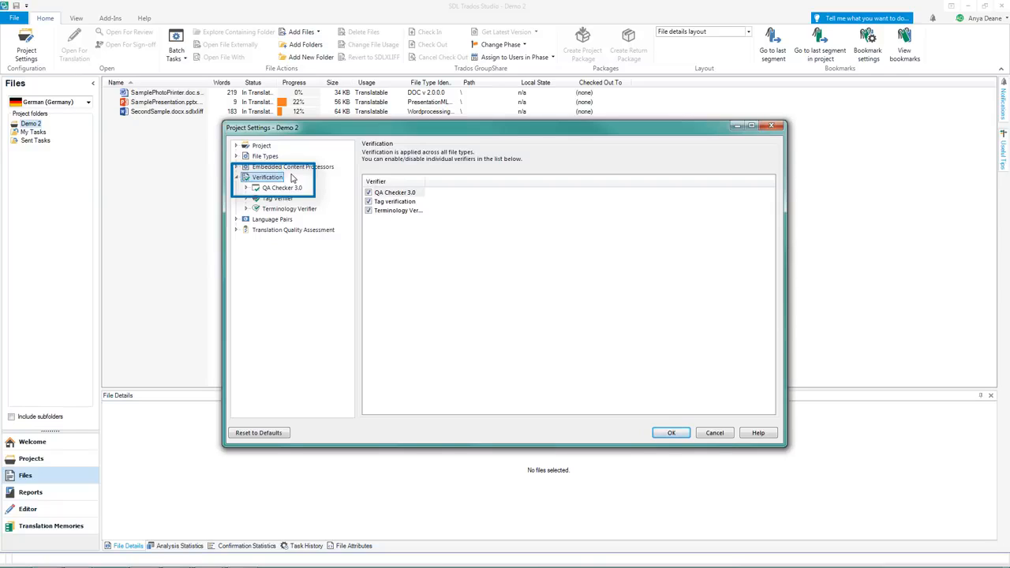
left_click(237, 219)
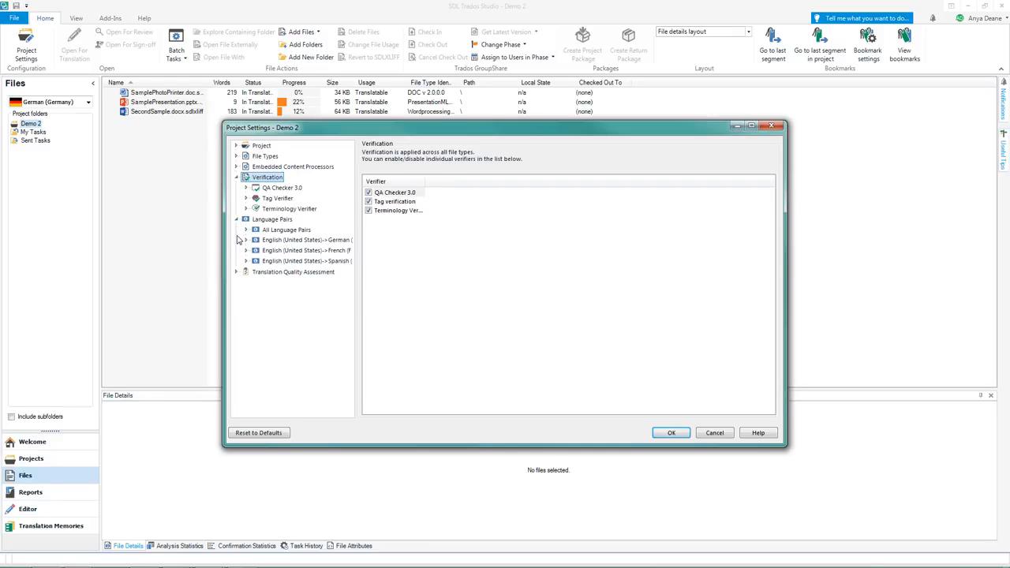
left_click(235, 261)
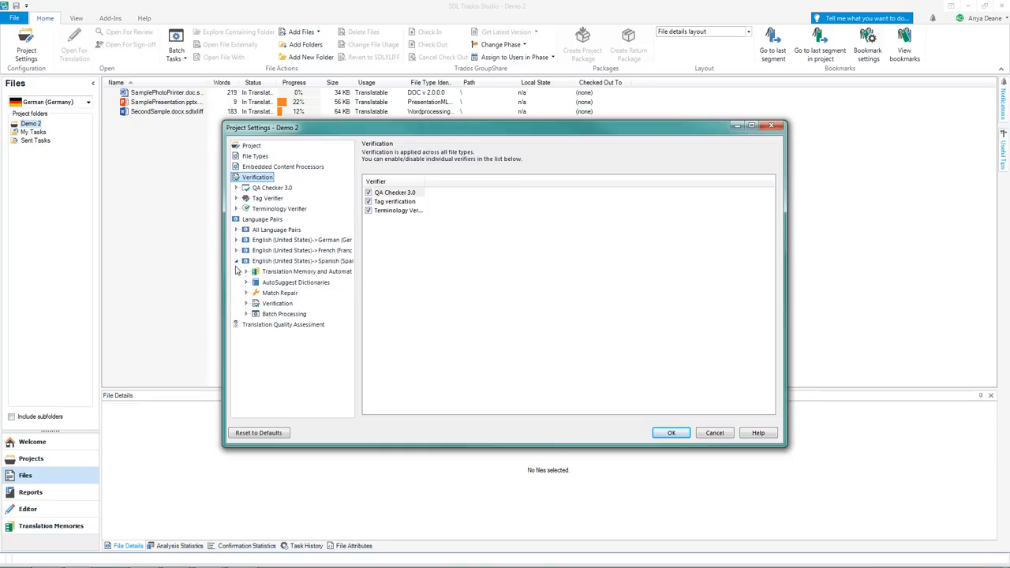
left_click(237, 306)
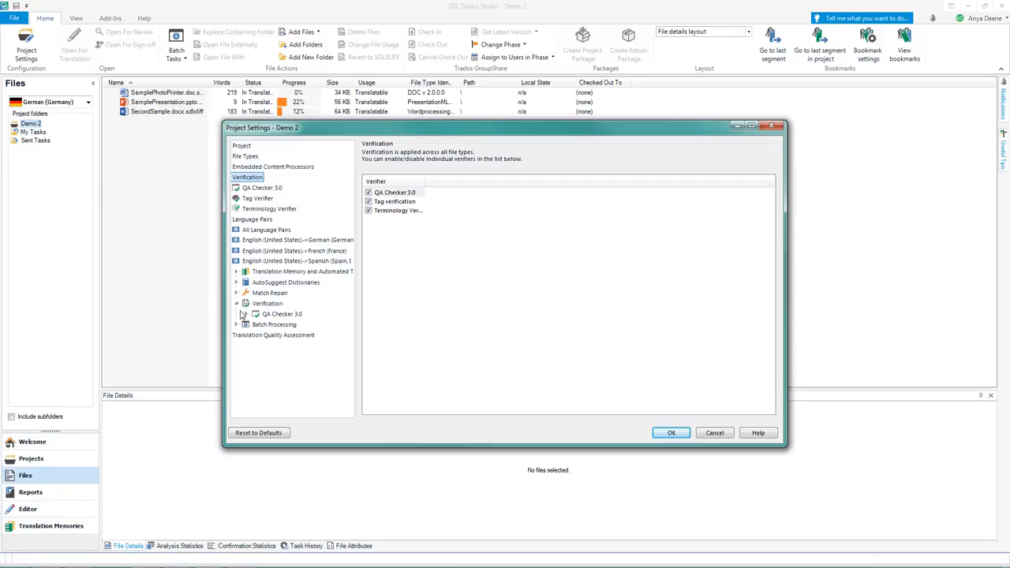
left_click(246, 314)
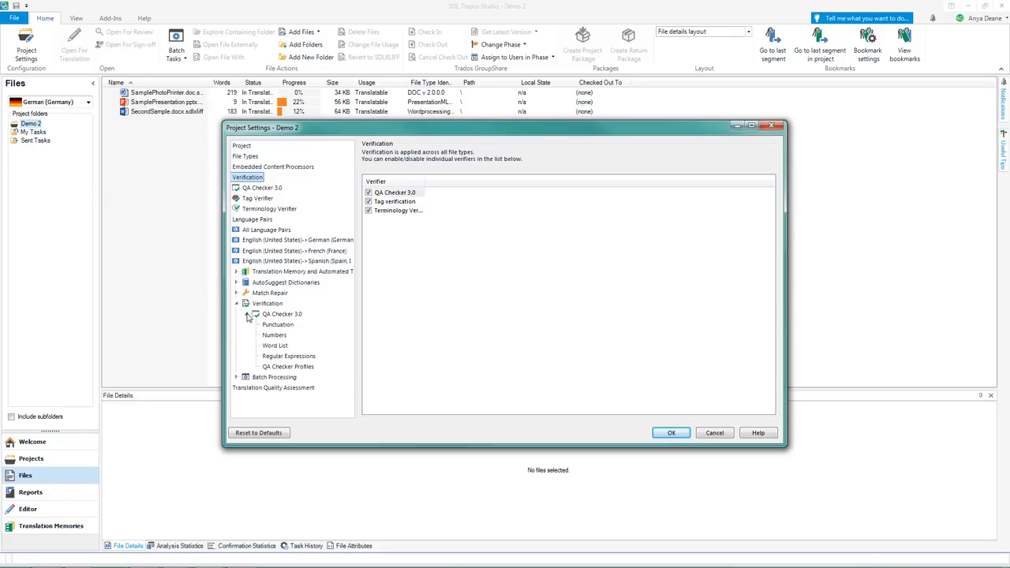
left_click(284, 325)
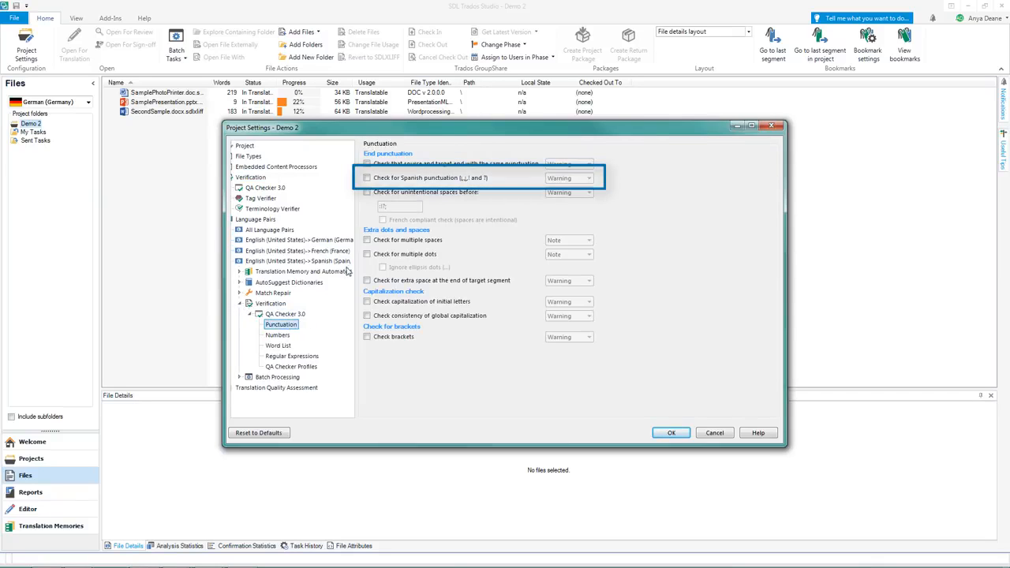
left_click(368, 179)
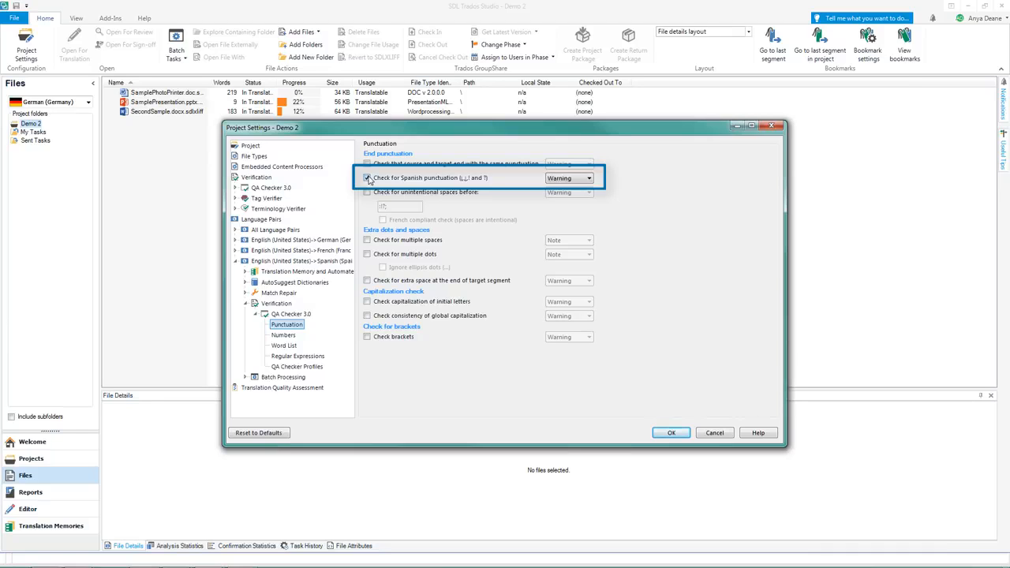
left_click(665, 434)
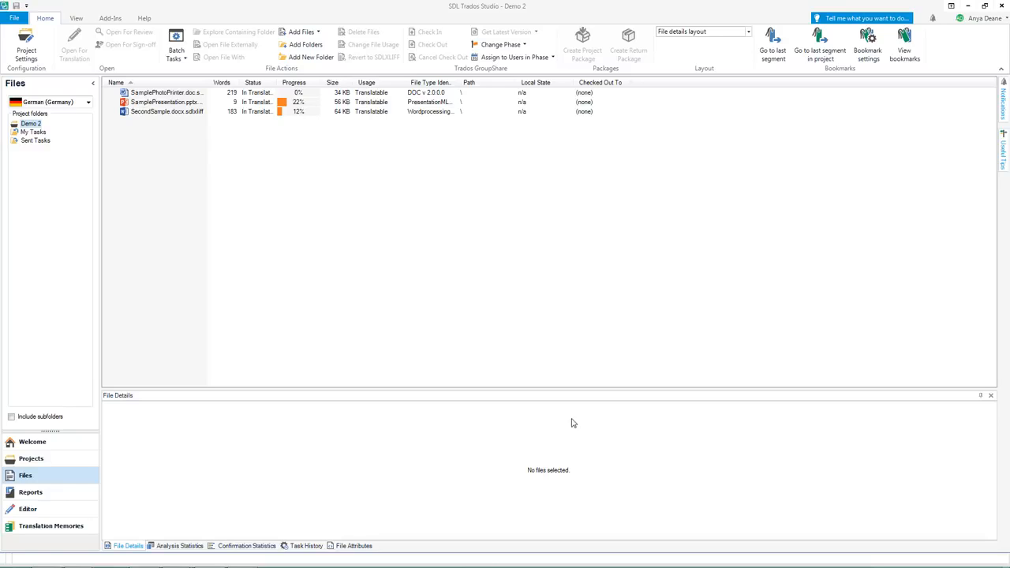
Open SecondSample.docx for translation, run the Verify Files batch task on it, and reopen the file in the editor.
double_click(167, 111)
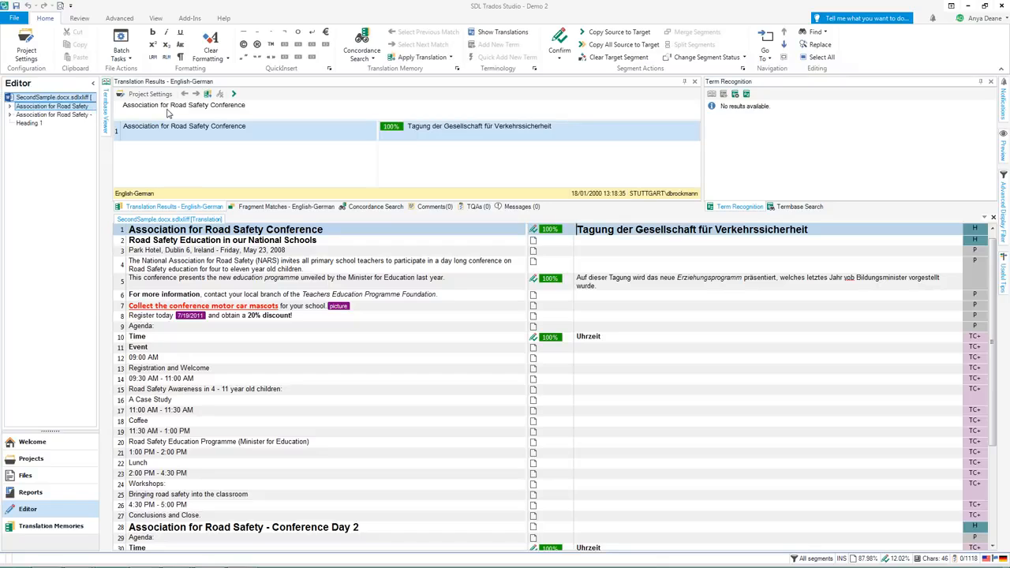
left_click(121, 52)
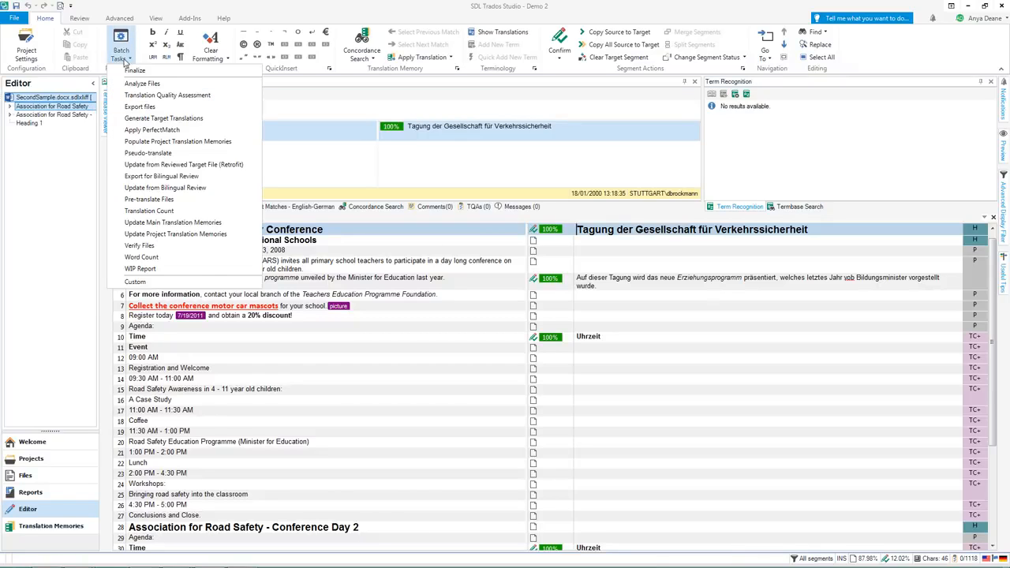
left_click(157, 247)
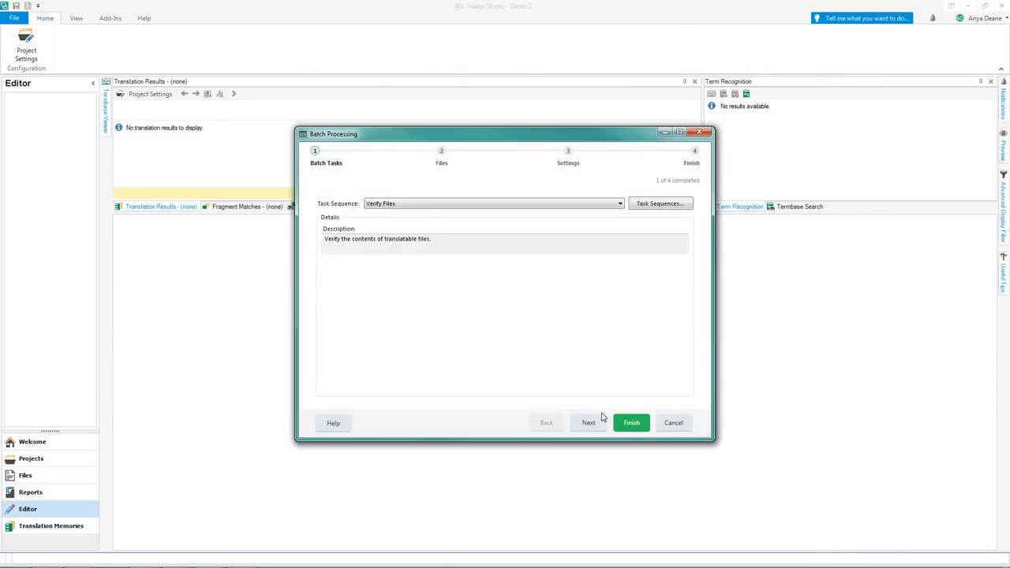
left_click(627, 424)
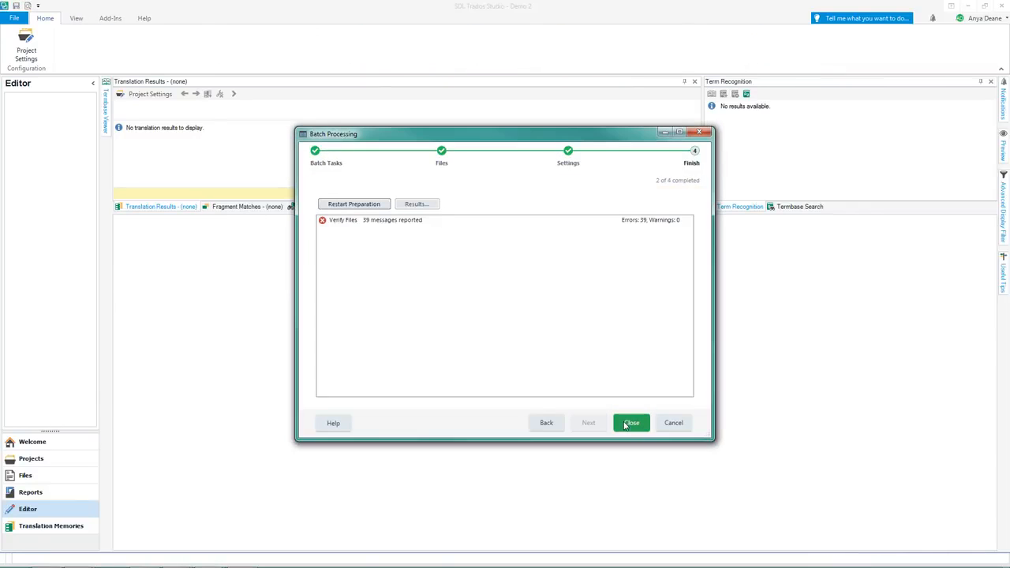
left_click(627, 424)
left_click(541, 331)
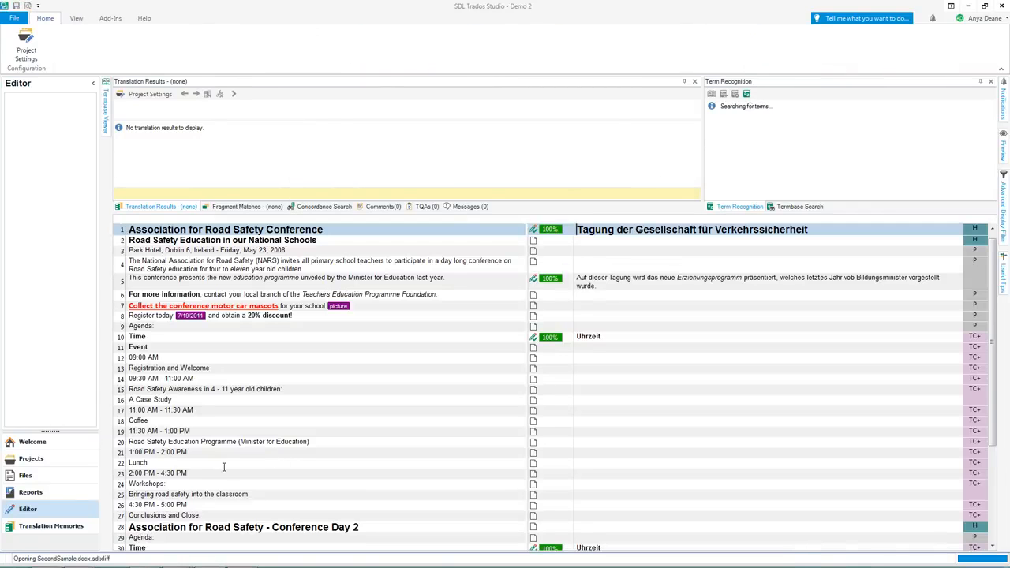
Review the German Verify Files report for SecondSample.docx and go from it to segment 17 in the editor.
left_click(63, 493)
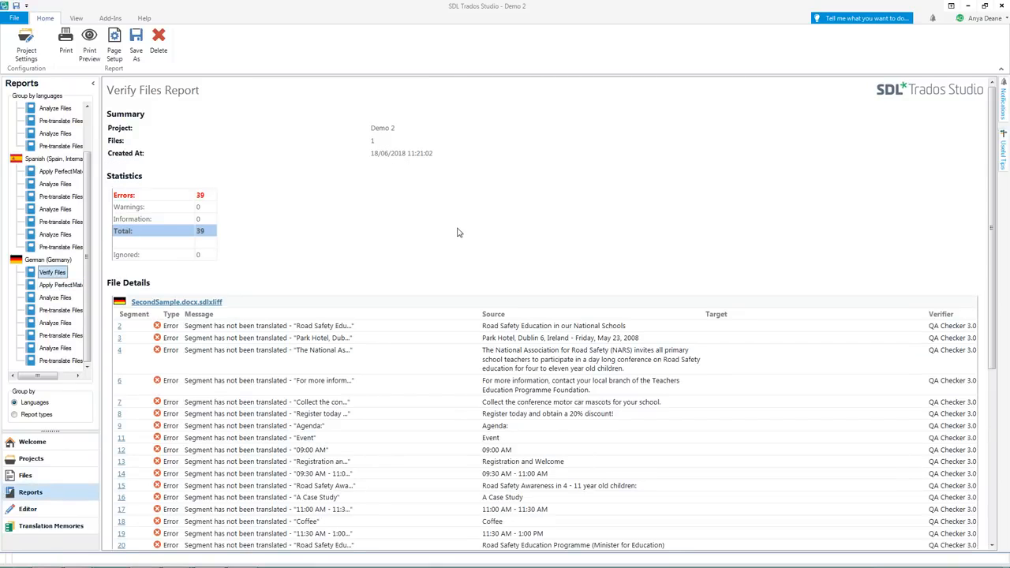
scroll(456, 232, "down", 5)
scroll(456, 231, "up", 4)
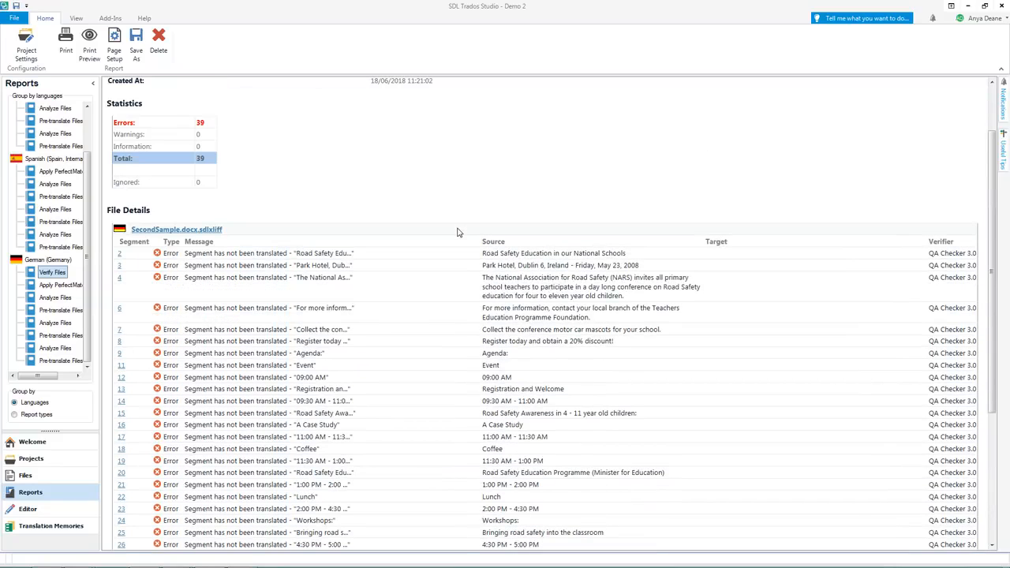
left_click(122, 442)
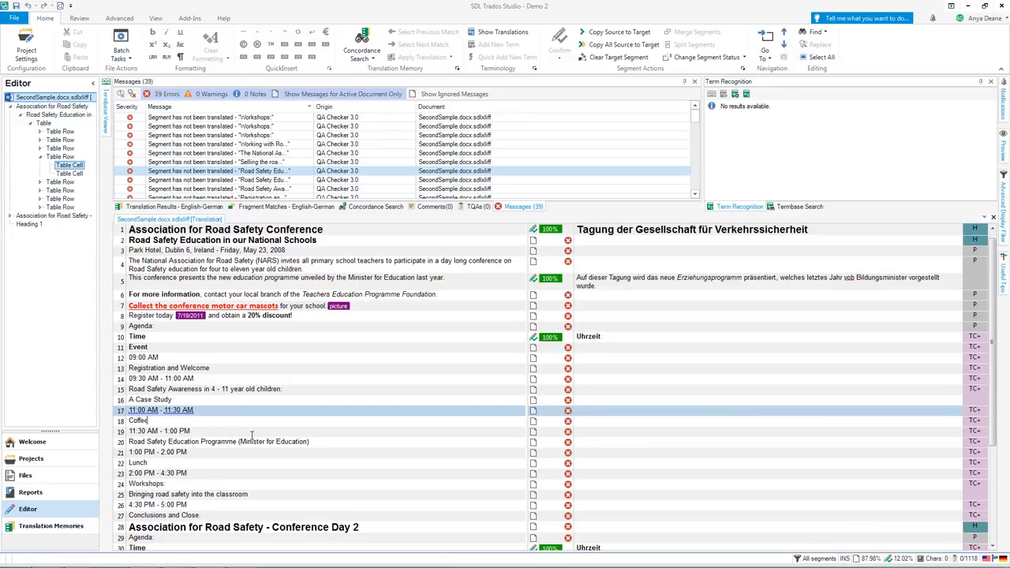
Open the French-English.sdltm translation memory in the Translation Memories view and set it to show 1000 translation units per page.
left_click(76, 527)
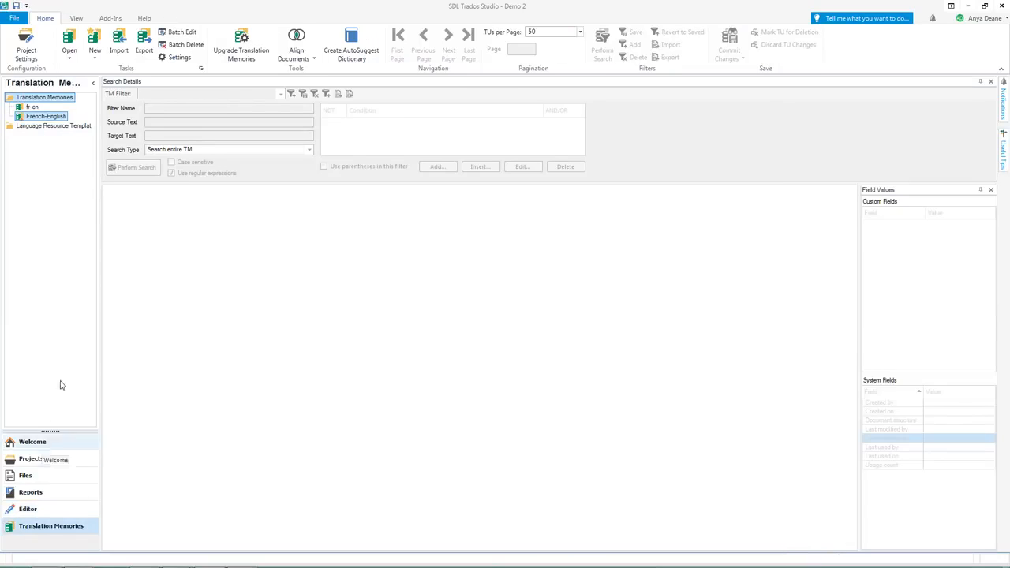
left_click(69, 40)
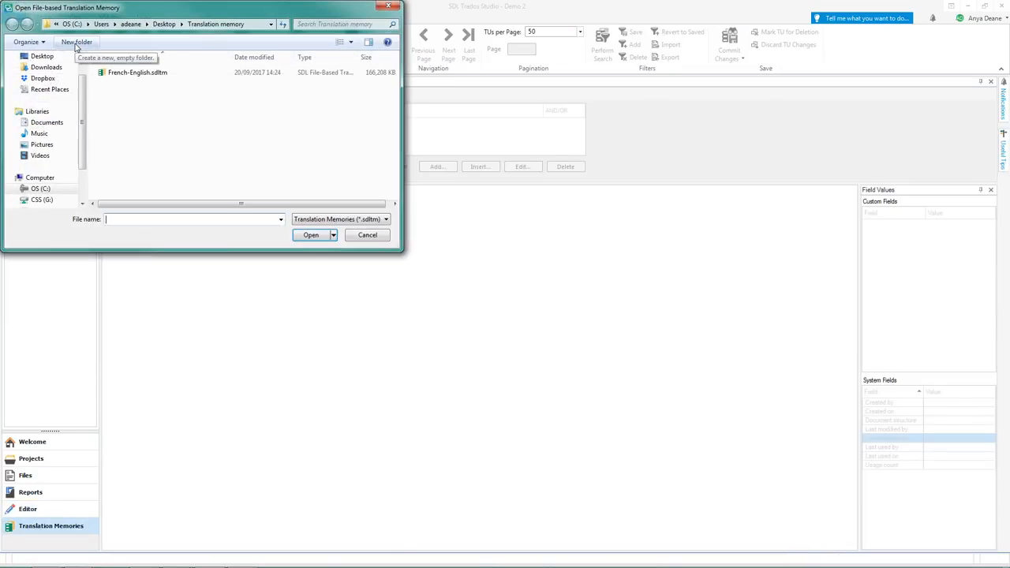
double_click(135, 72)
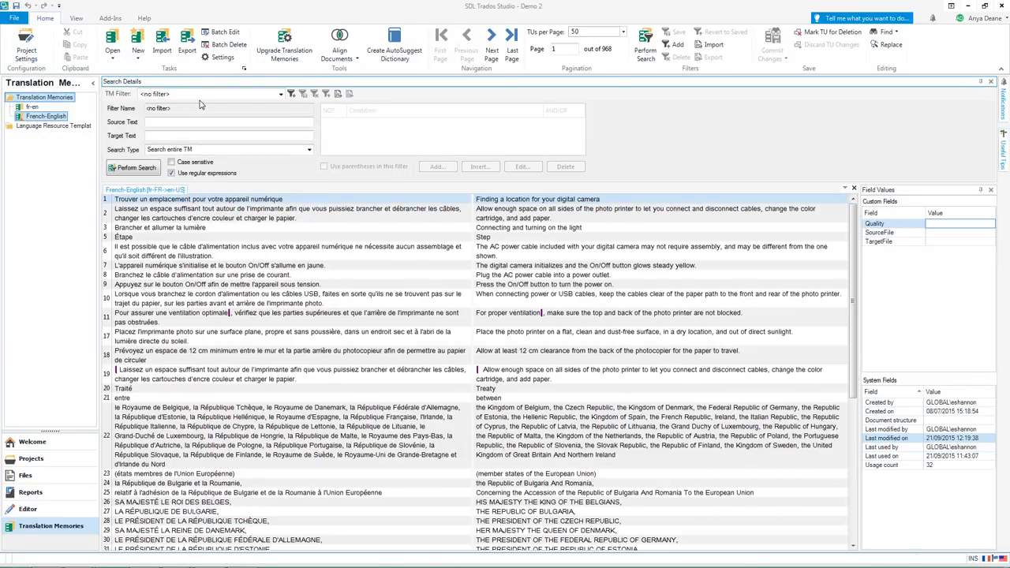
left_click(623, 32)
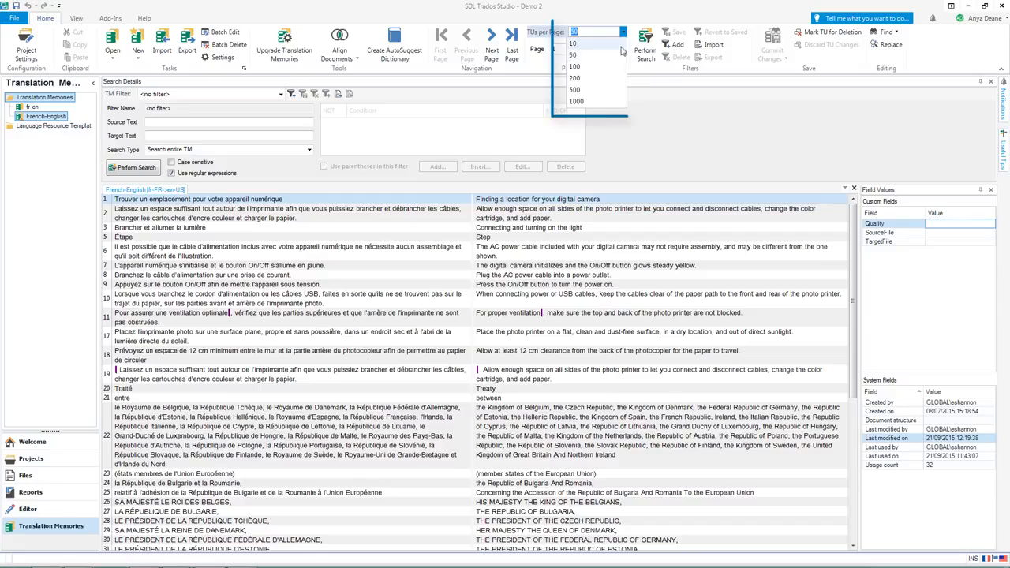
left_click(619, 104)
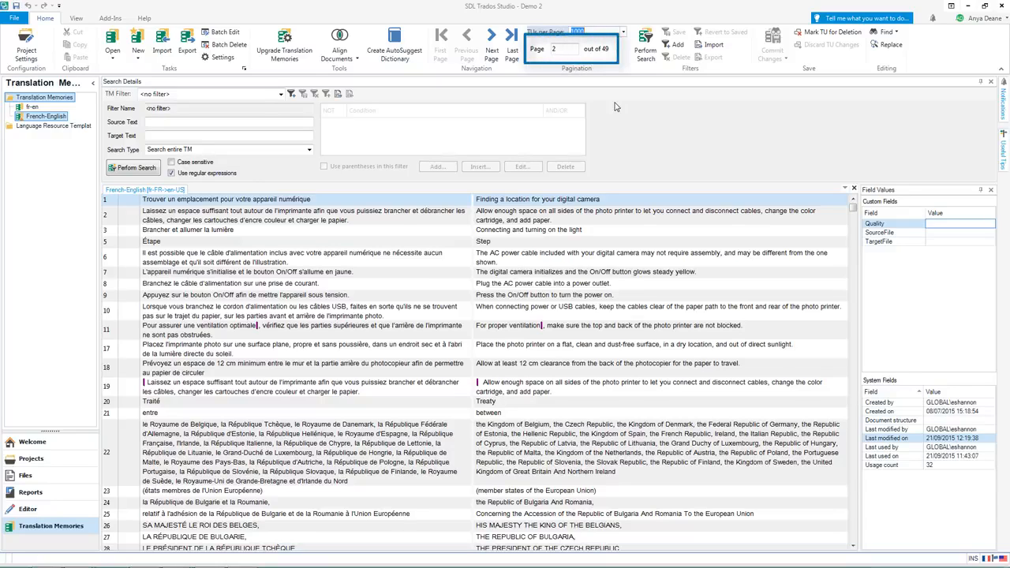
Go to page 5 of the French-English translation memory, and from there to its last page.
double_click(560, 49)
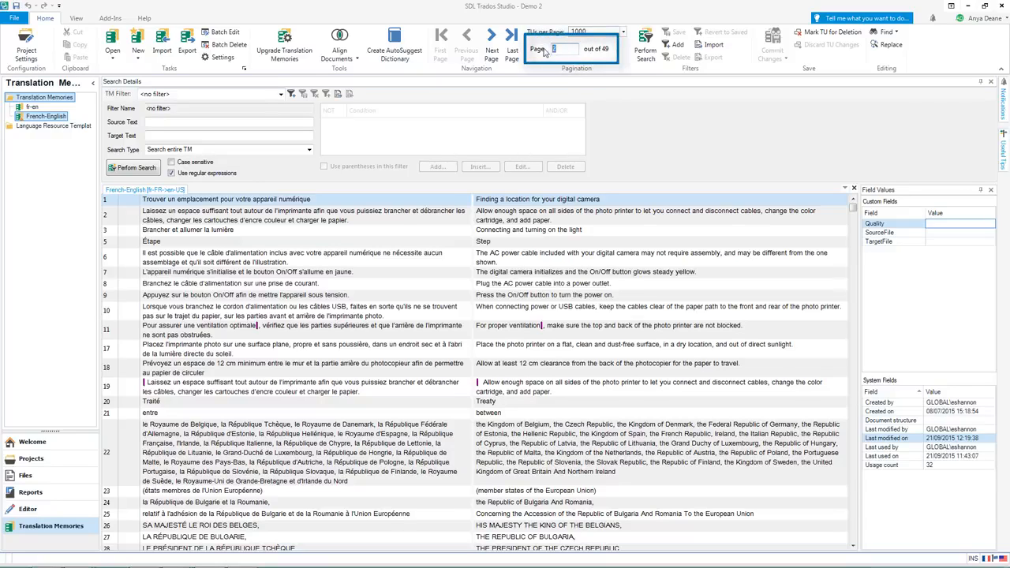
type("5")
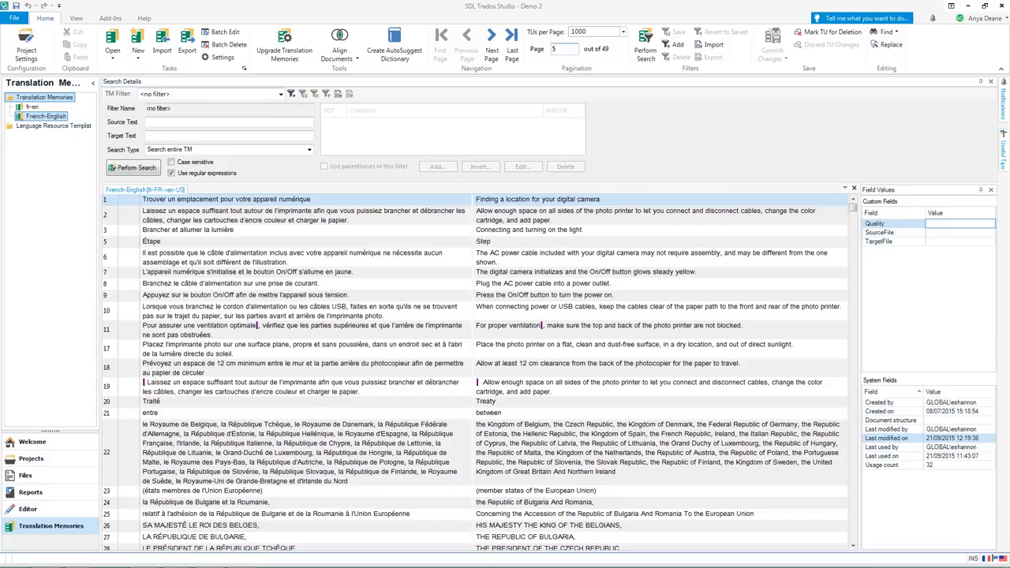
key("Return")
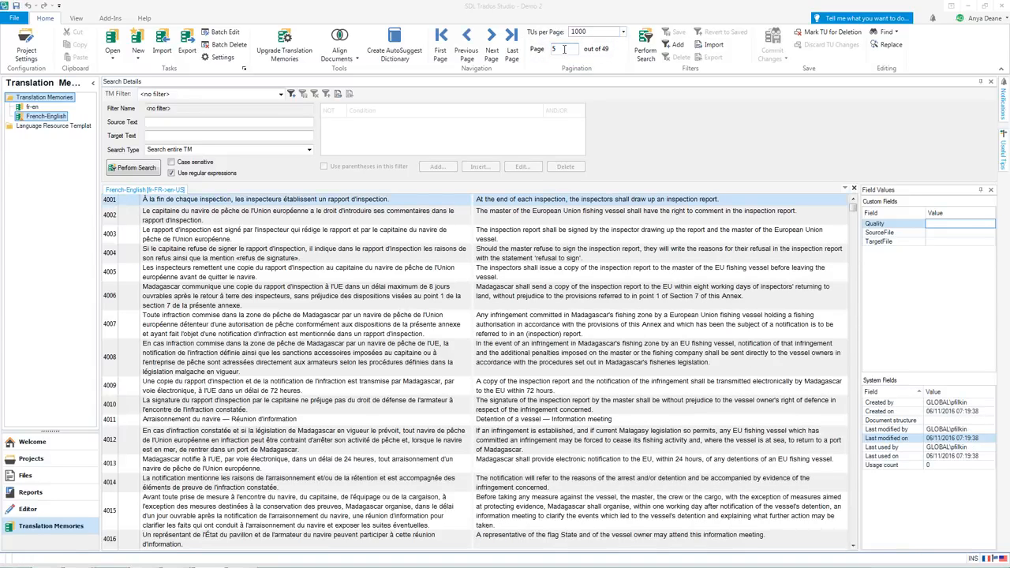
left_click(510, 47)
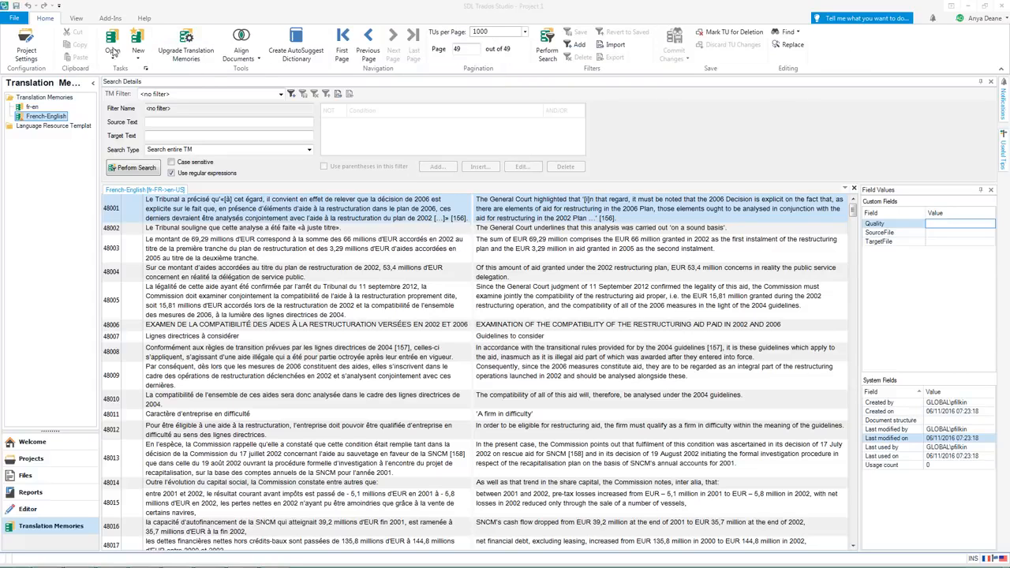
Open the file-based translation memory TM2.sdltm from the Translation memory folder.
left_click(110, 42)
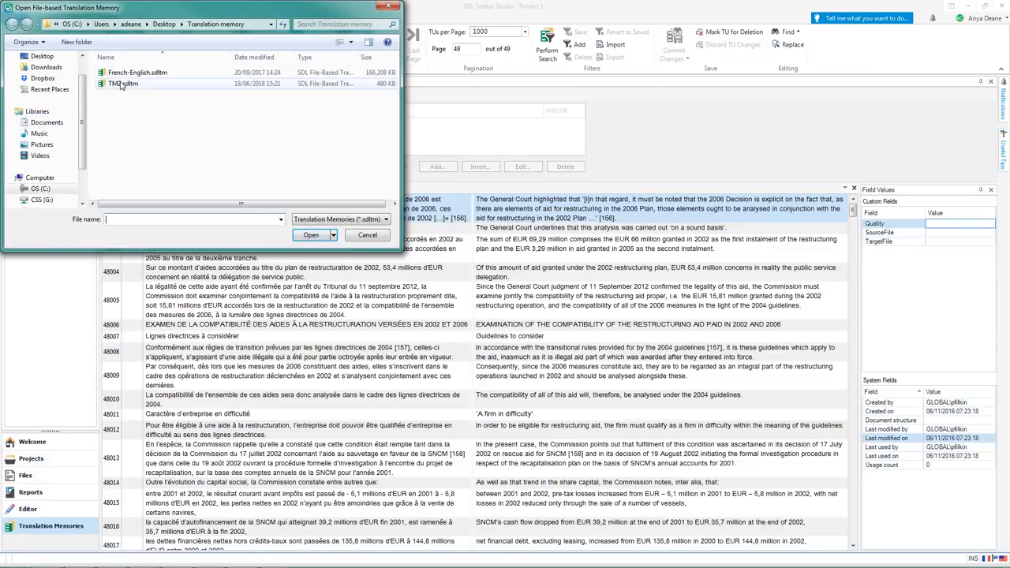
left_click(158, 82)
left_click(305, 235)
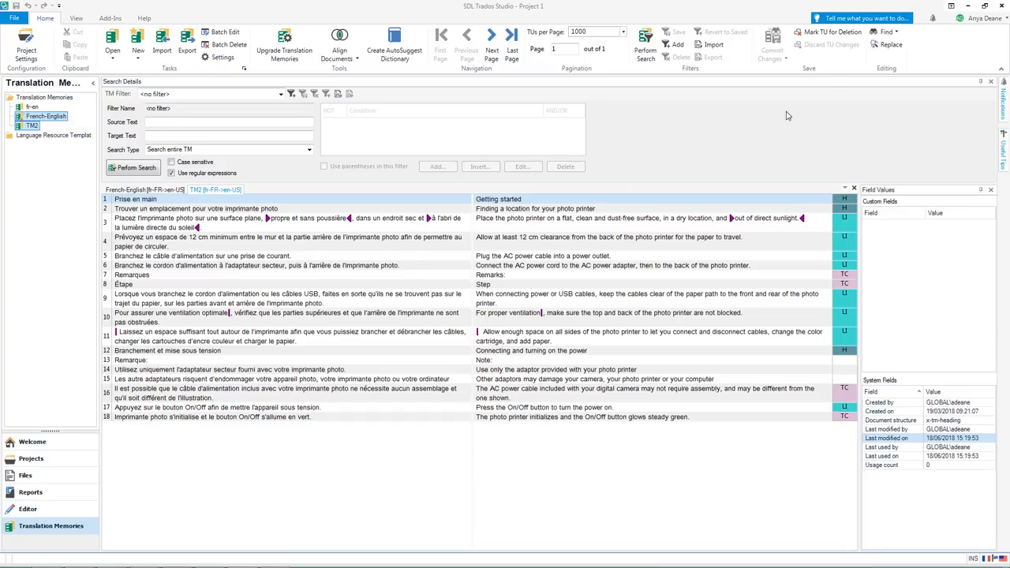
Replace all occurrences of "location" with "place" in the target text of TM2 and close Find and Replace.
left_click(887, 46)
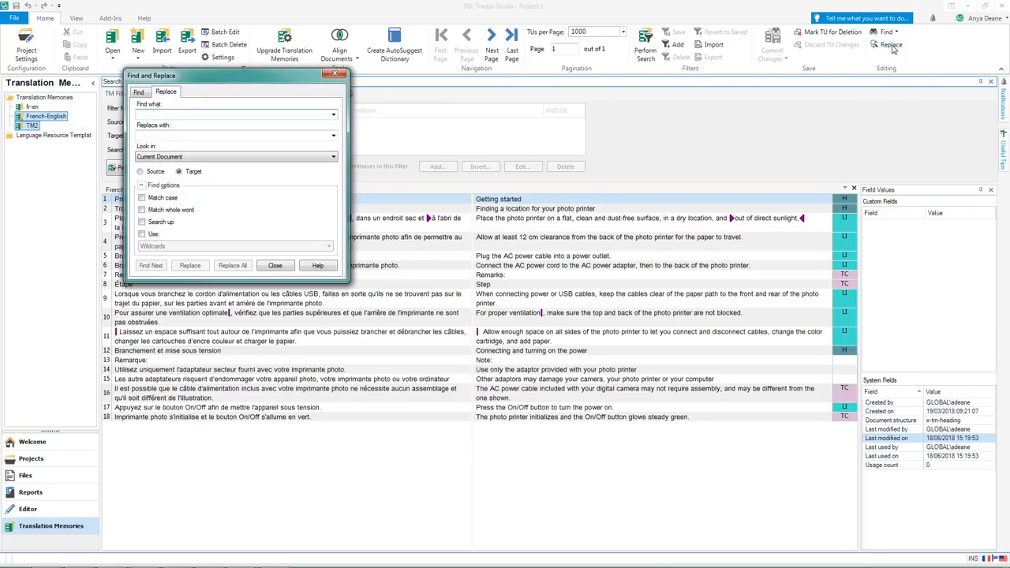
type("location")
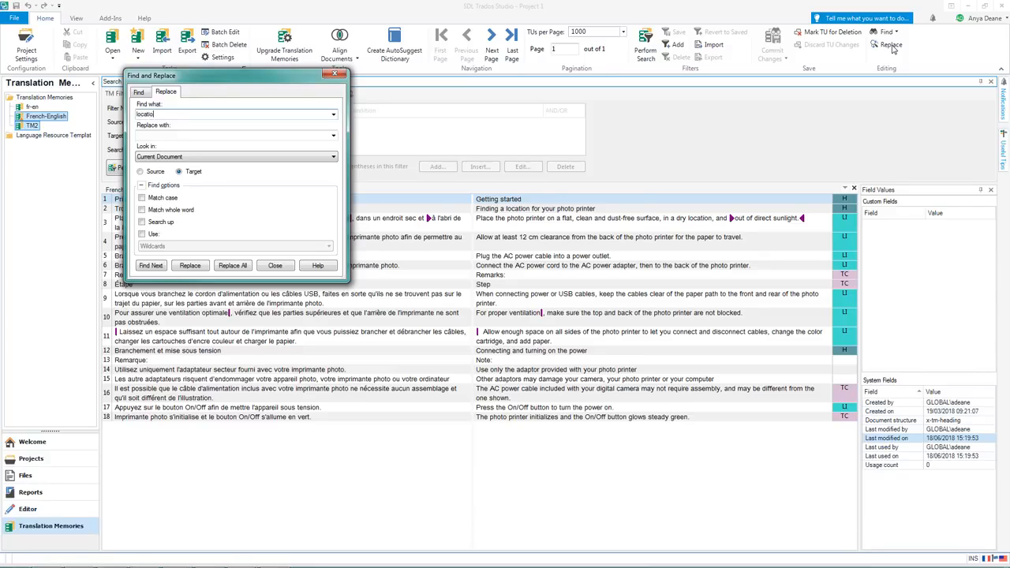
key("Tab")
type("place")
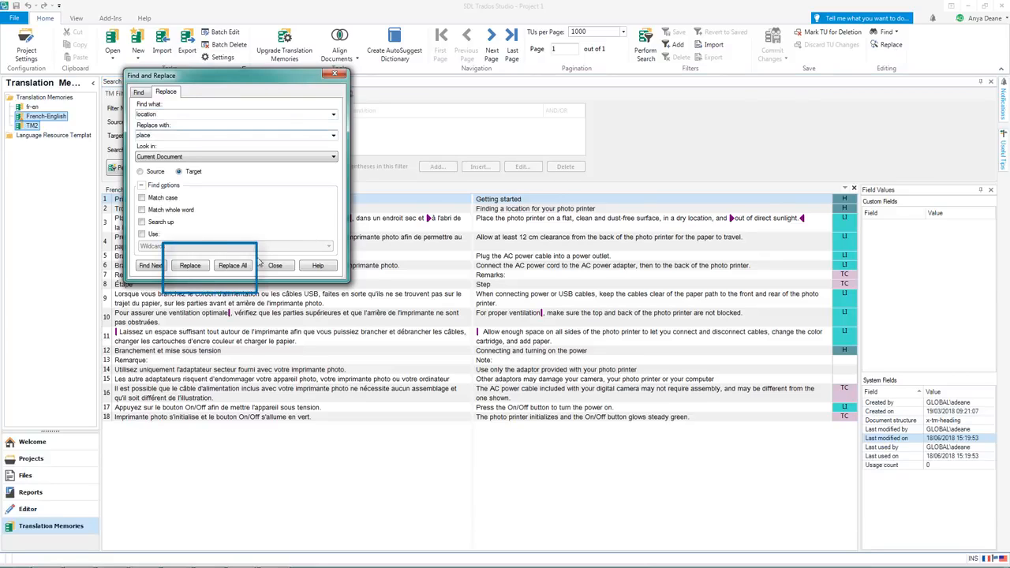
left_click(191, 267)
left_click(234, 271)
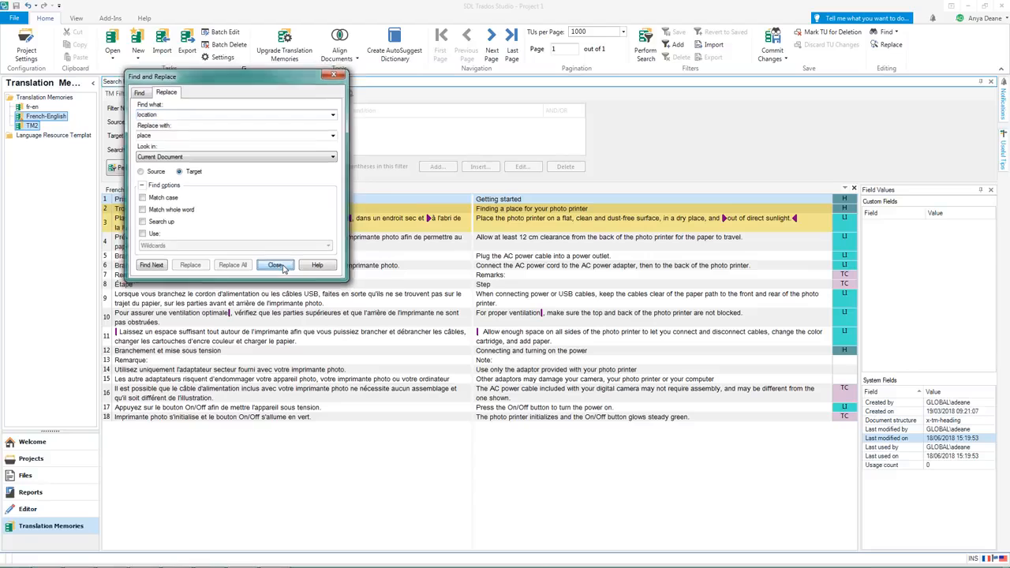
left_click(282, 269)
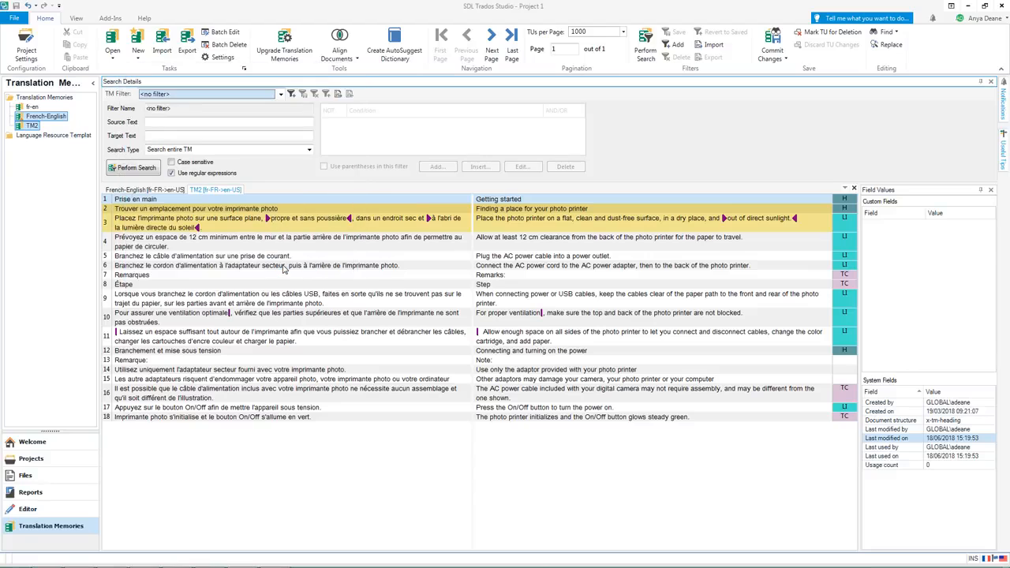
Commit the pending replacements to the TM2 translation memory with the option that clears the search.
left_click(784, 59)
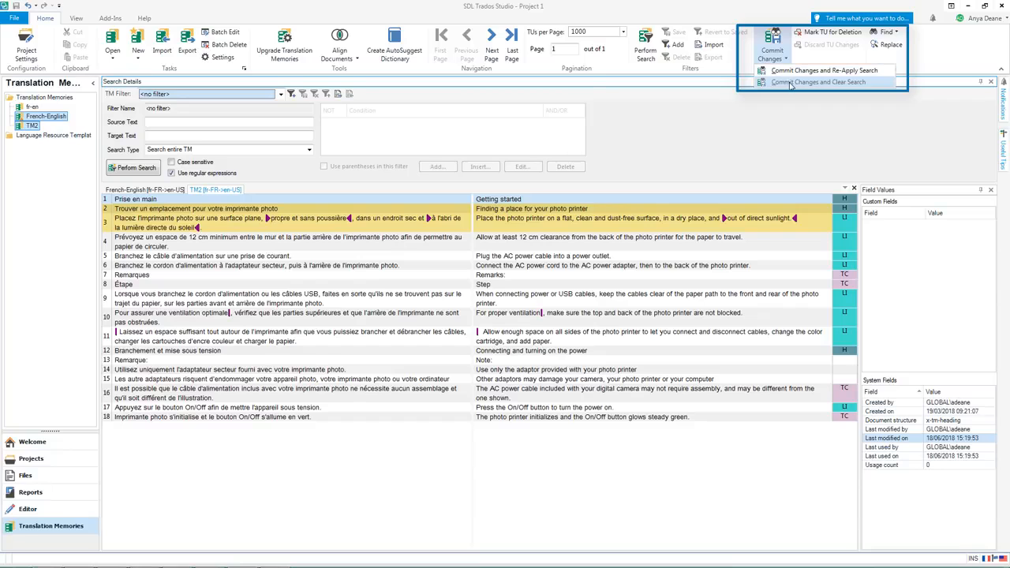
left_click(791, 83)
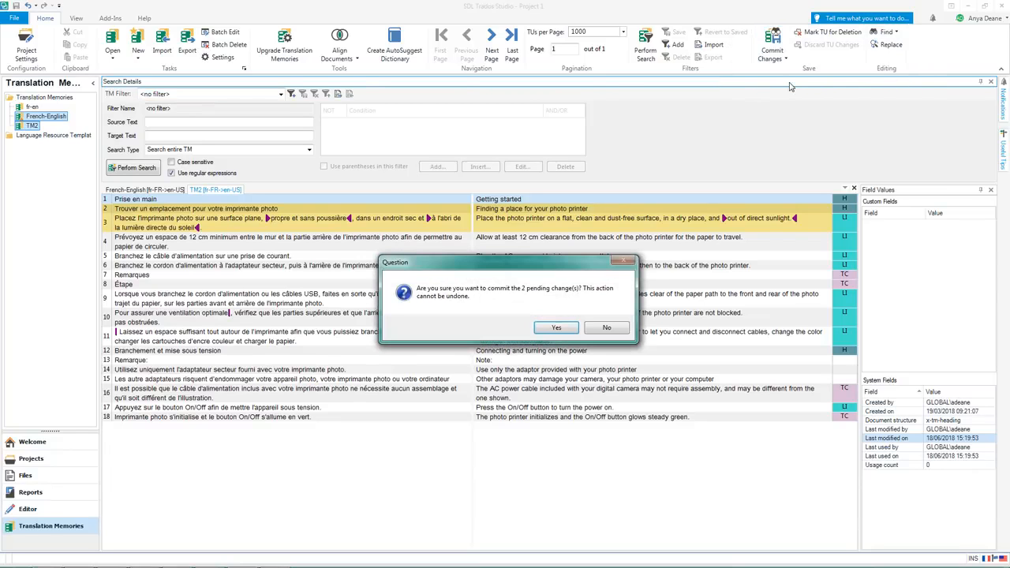
left_click(562, 329)
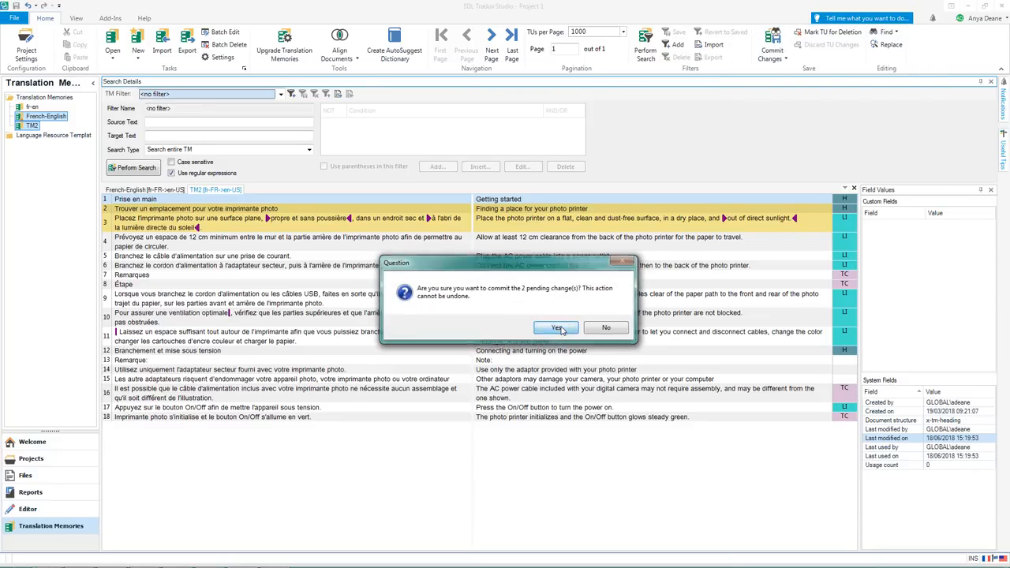